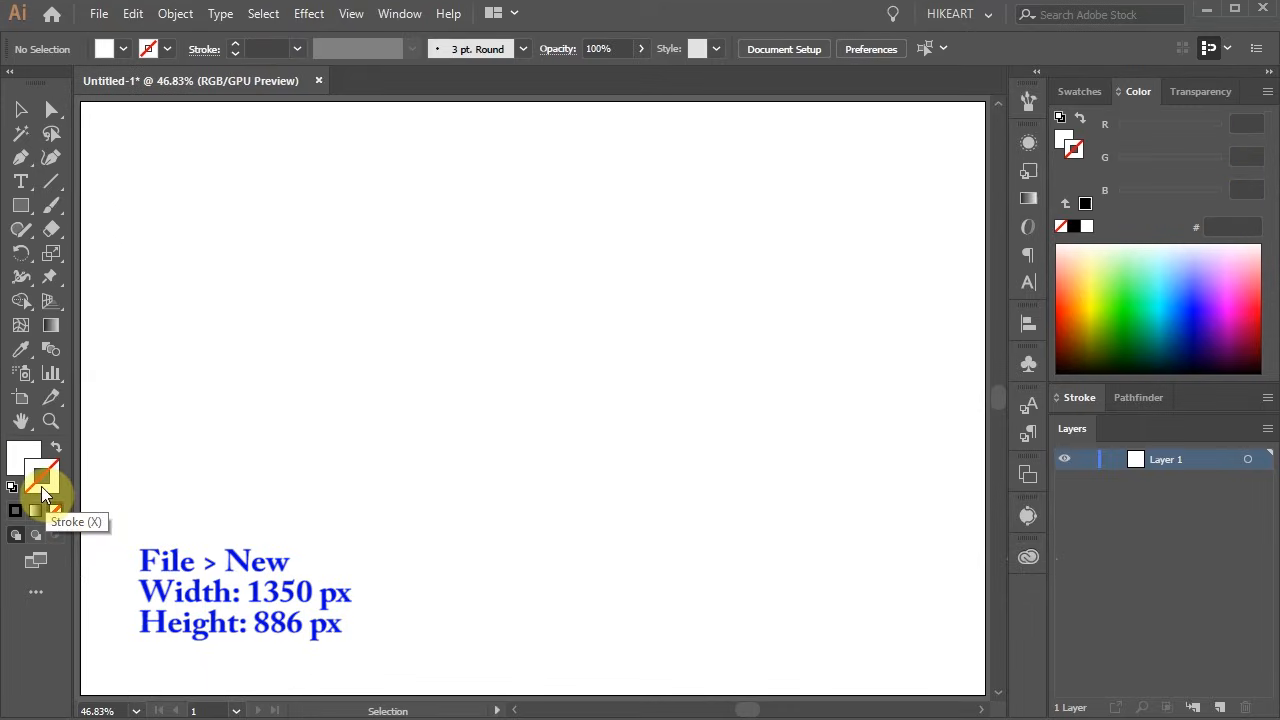
# Step: Draw a rectangle covering the whole artboard, filled with the teal swatch R=0 G=169 B=157 and without a stroke
pyautogui.click(23, 455)
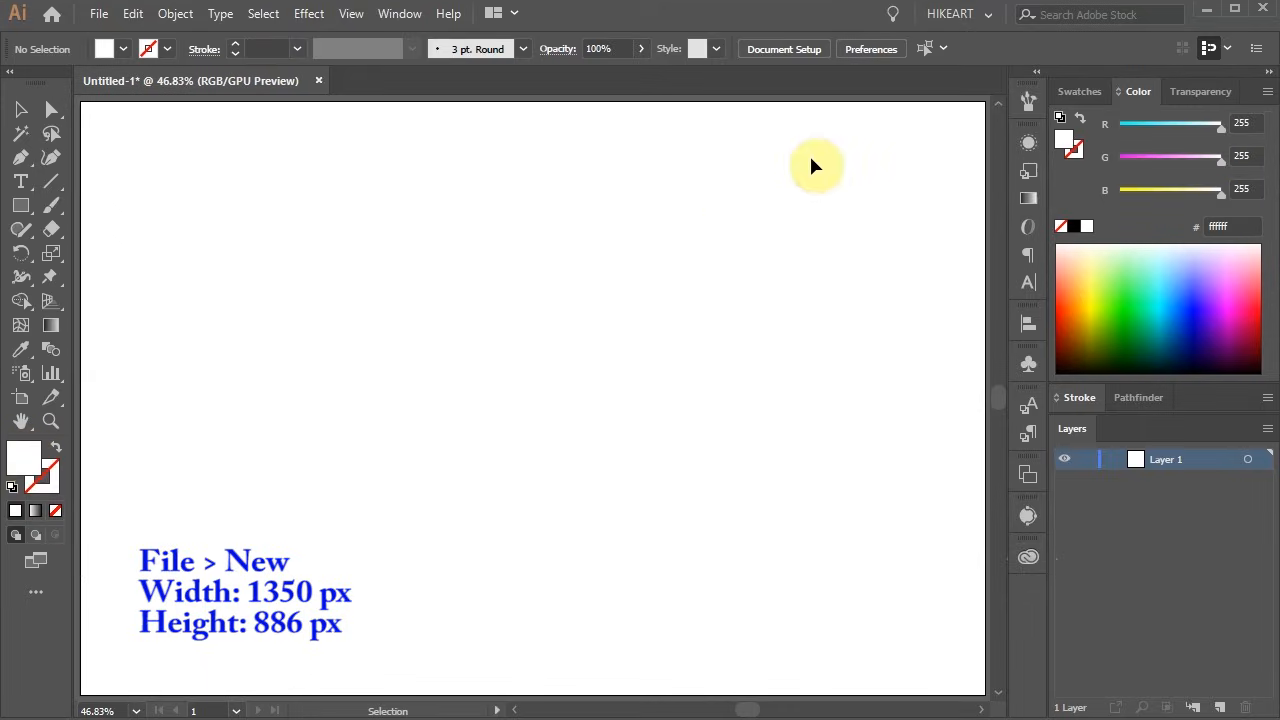
pyautogui.click(1065, 90)
pyautogui.click(1173, 167)
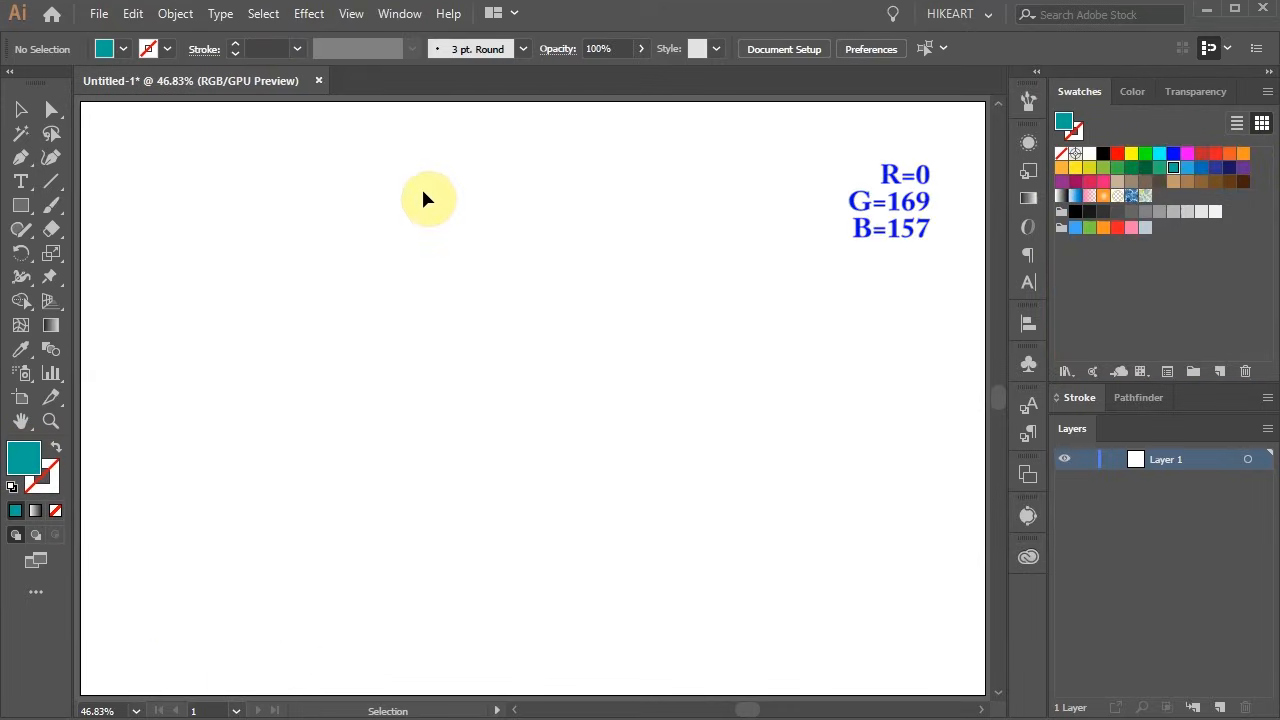
pyautogui.press('m')
pyautogui.moveTo(80, 100); pyautogui.dragTo(978, 693)
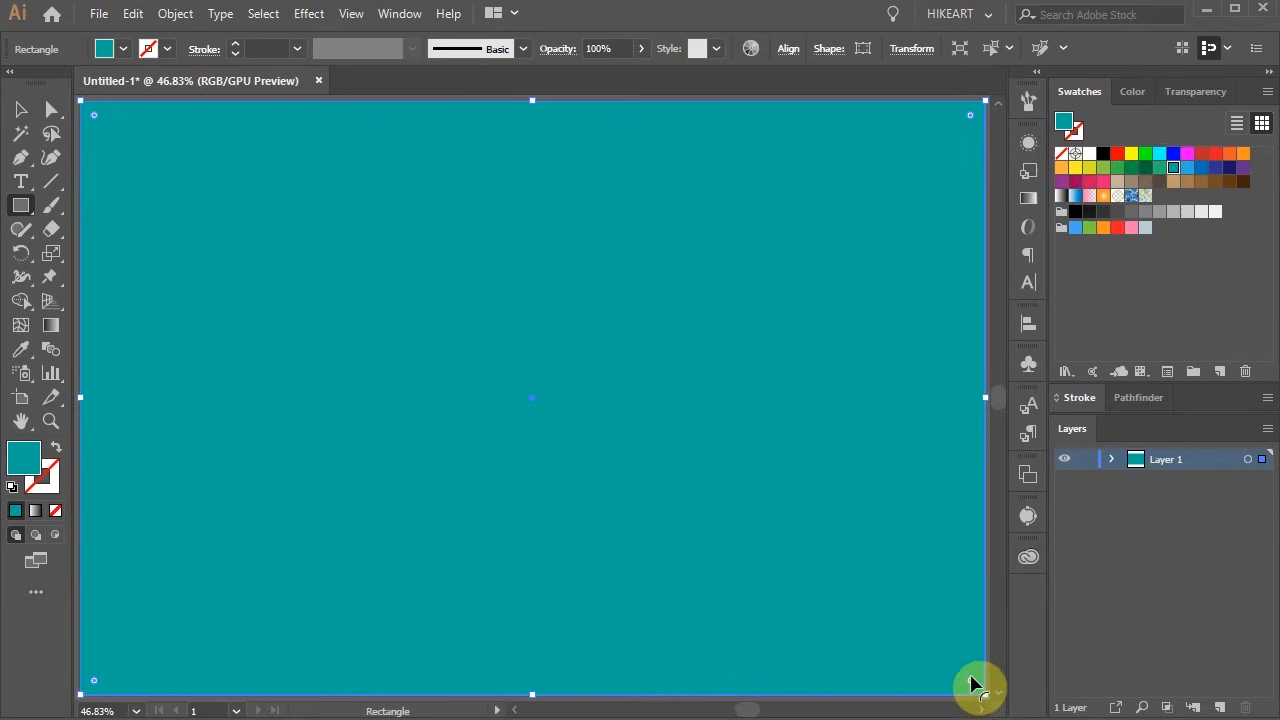
# Step: Lock the teal background rectangle
pyautogui.hotkey('ctrl', '2')
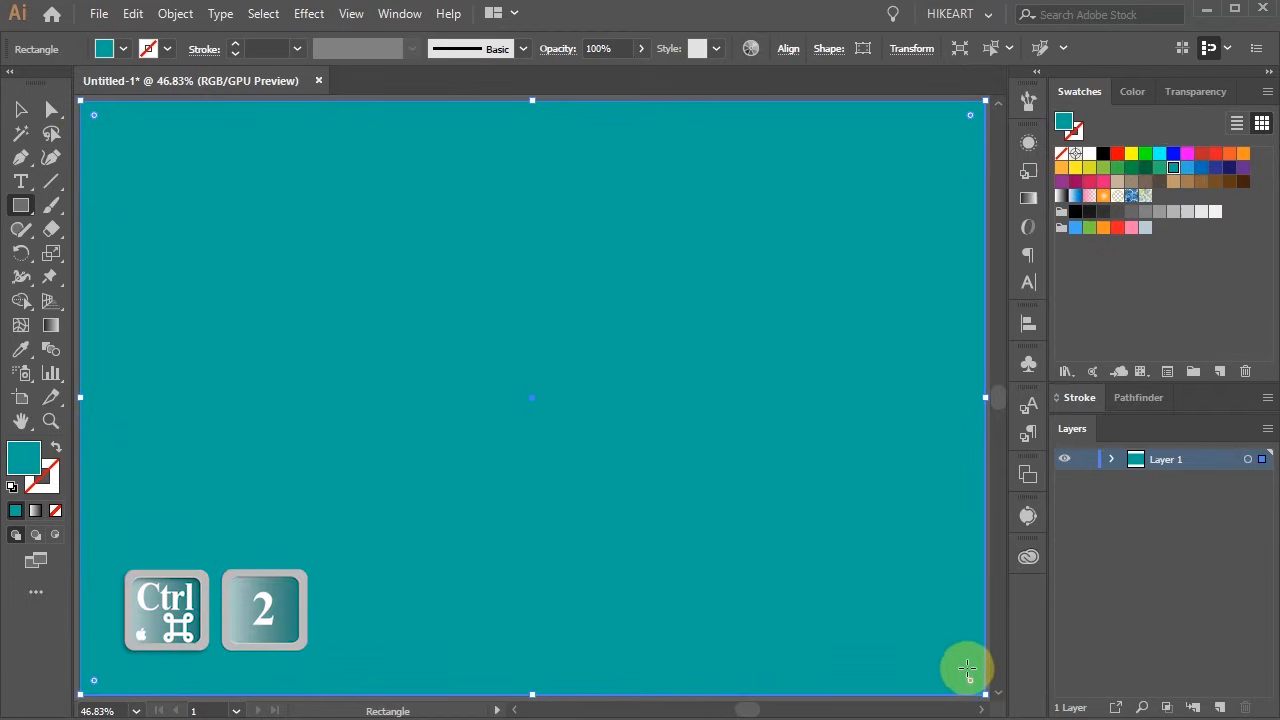
pyautogui.click(1111, 459)
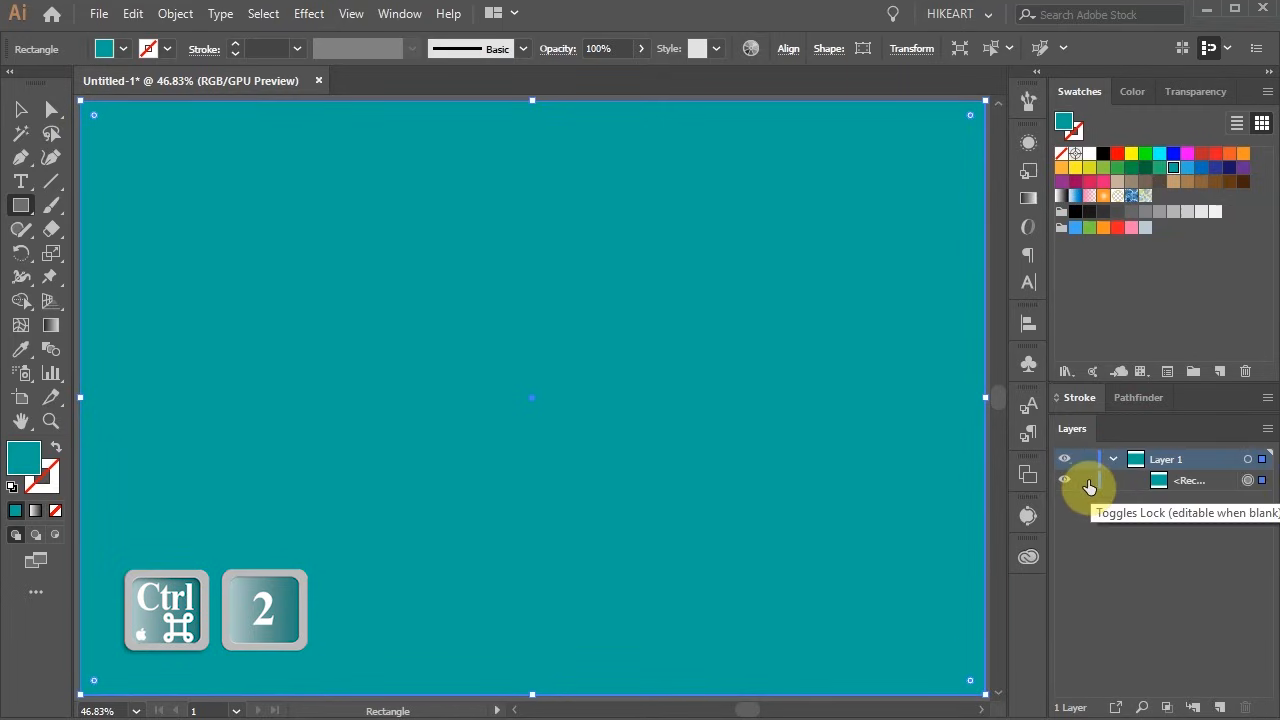
pyautogui.click(1087, 481)
# Step: Add the text EMBOSS, enlarge it to about 313 pt and place it across the middle of the artboard
pyautogui.press('t')
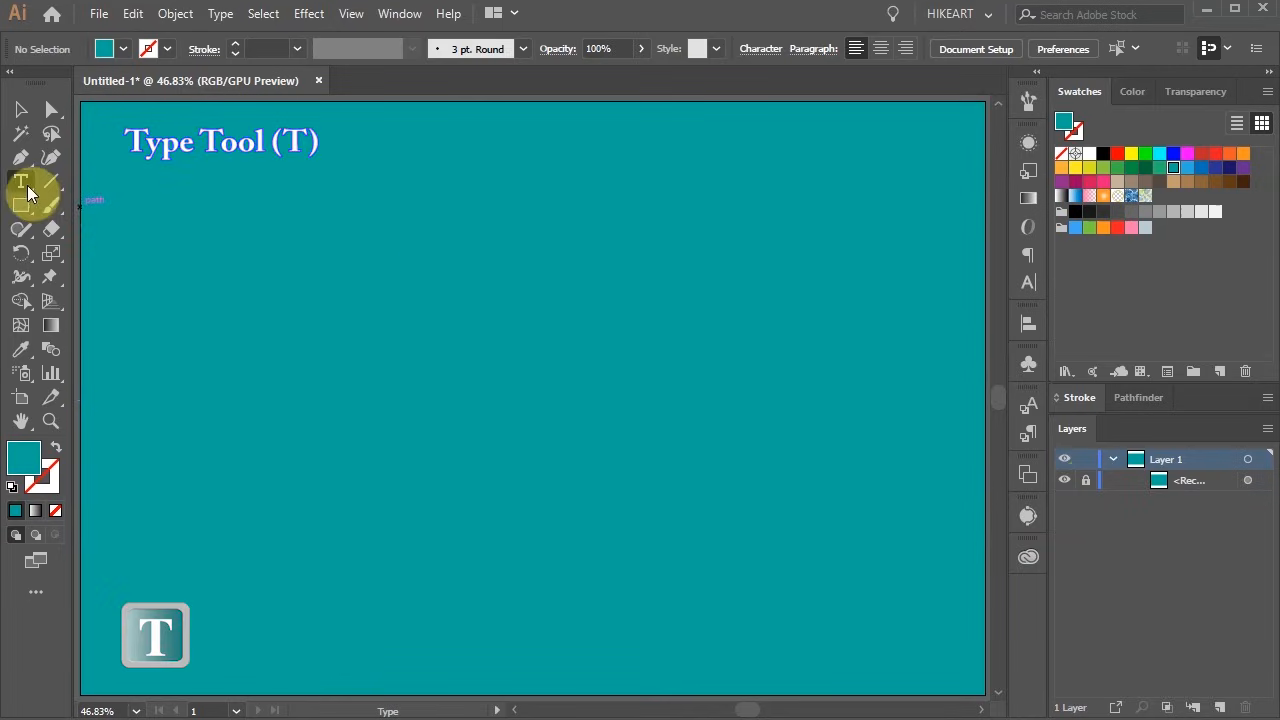
pyautogui.click(423, 343)
pyautogui.write('EMBOSS')
pyautogui.press('Escape')
pyautogui.moveTo(457, 349); pyautogui.dragTo(807, 553)
pyautogui.keyDown('ctrl'); pyautogui.click(754, 228); pyautogui.keyUp('ctrl')
pyautogui.click(20, 110)
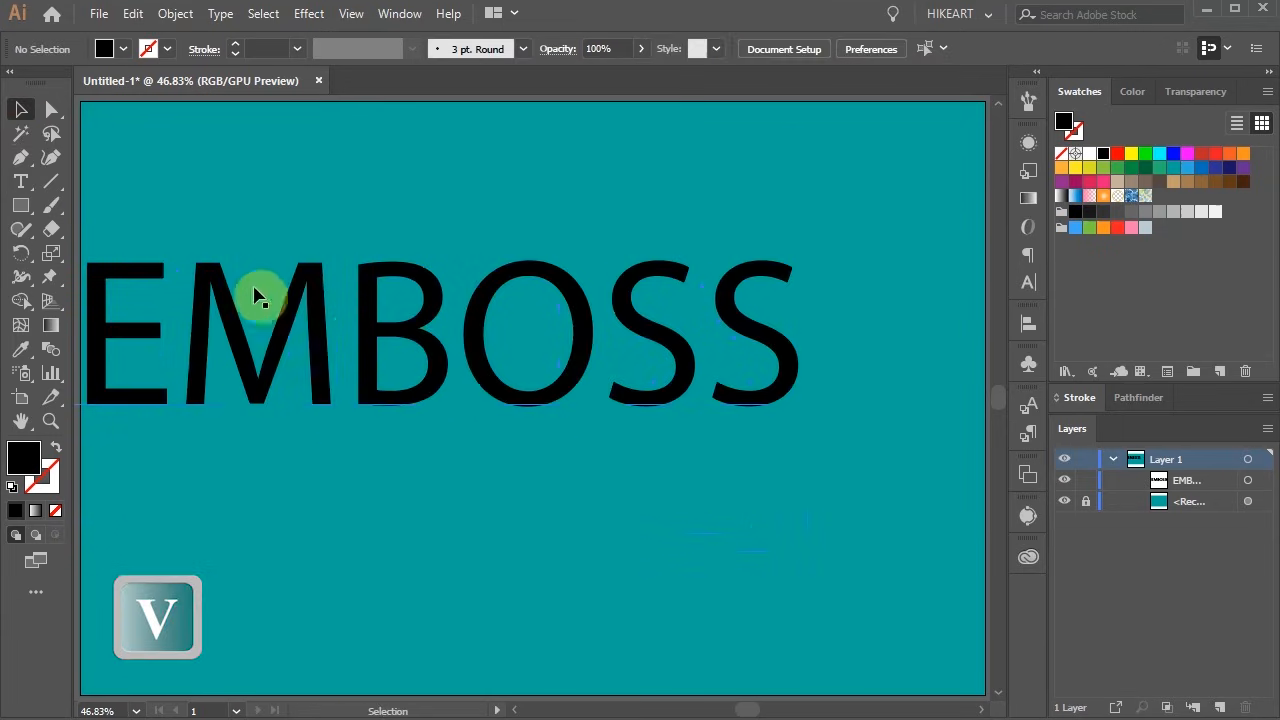
pyautogui.moveTo(377, 340); pyautogui.dragTo(457, 359)
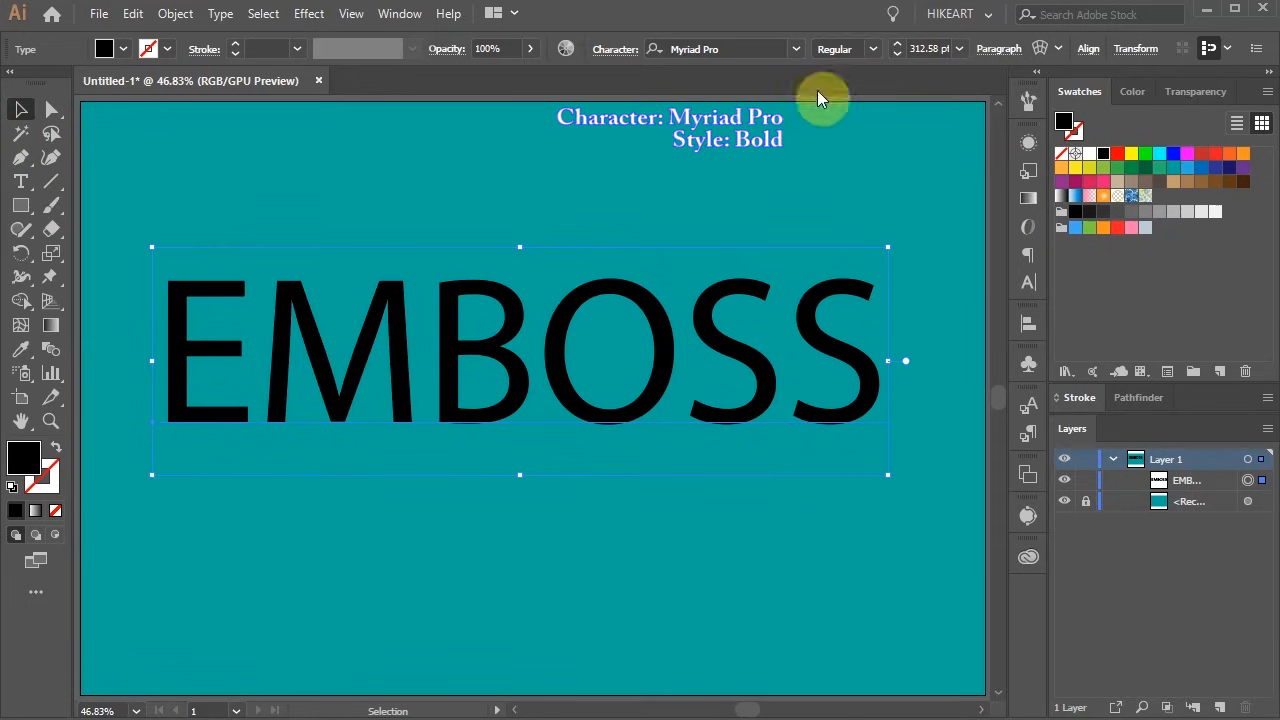
# Step: Set the EMBOSS text's font style to Bold and its fill to None
pyautogui.click(872, 48)
pyautogui.click(860, 645)
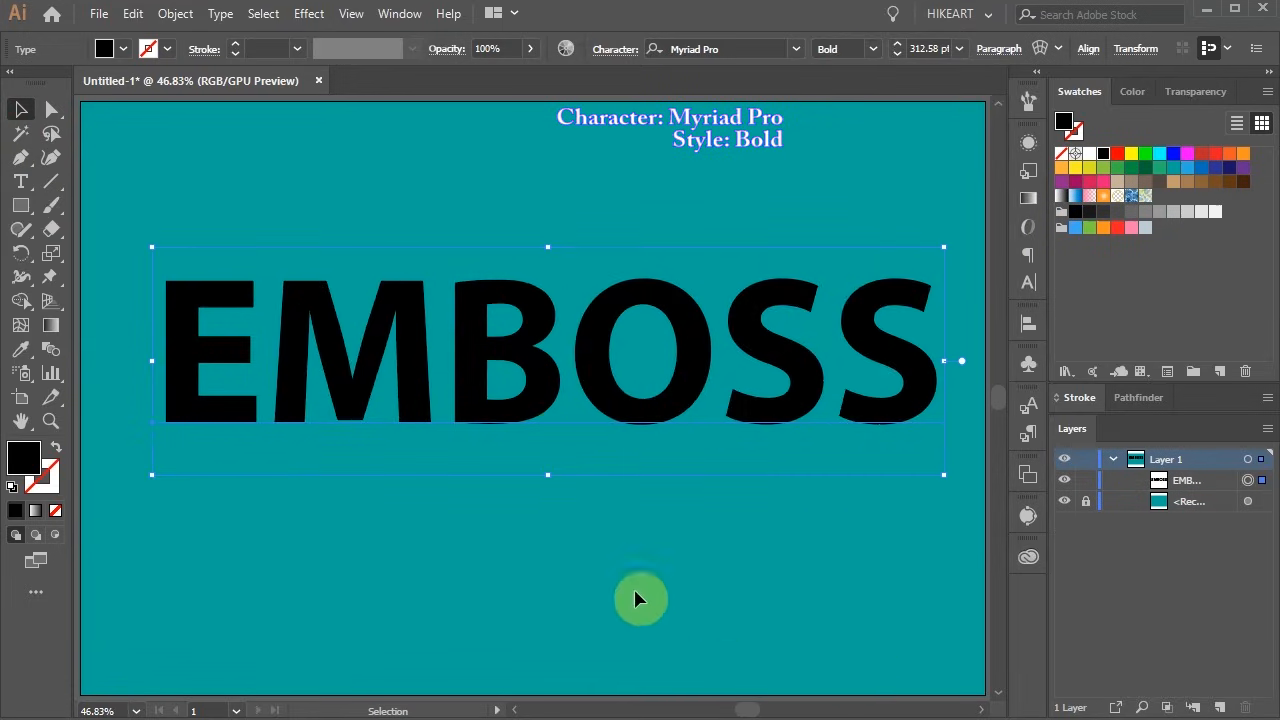
pyautogui.click(55, 511)
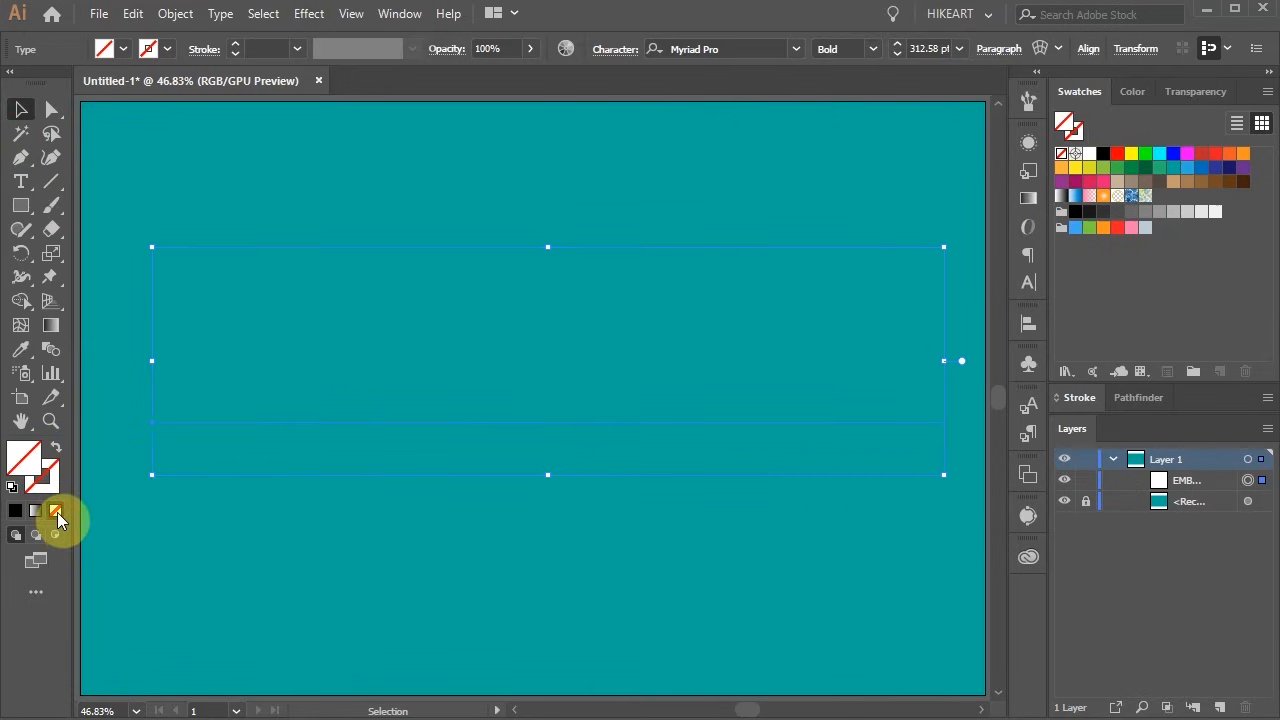
# Step: Add a new fill to the EMBOSS text's appearance and color it gray R=179 G=179 B=179
pyautogui.click(1028, 146)
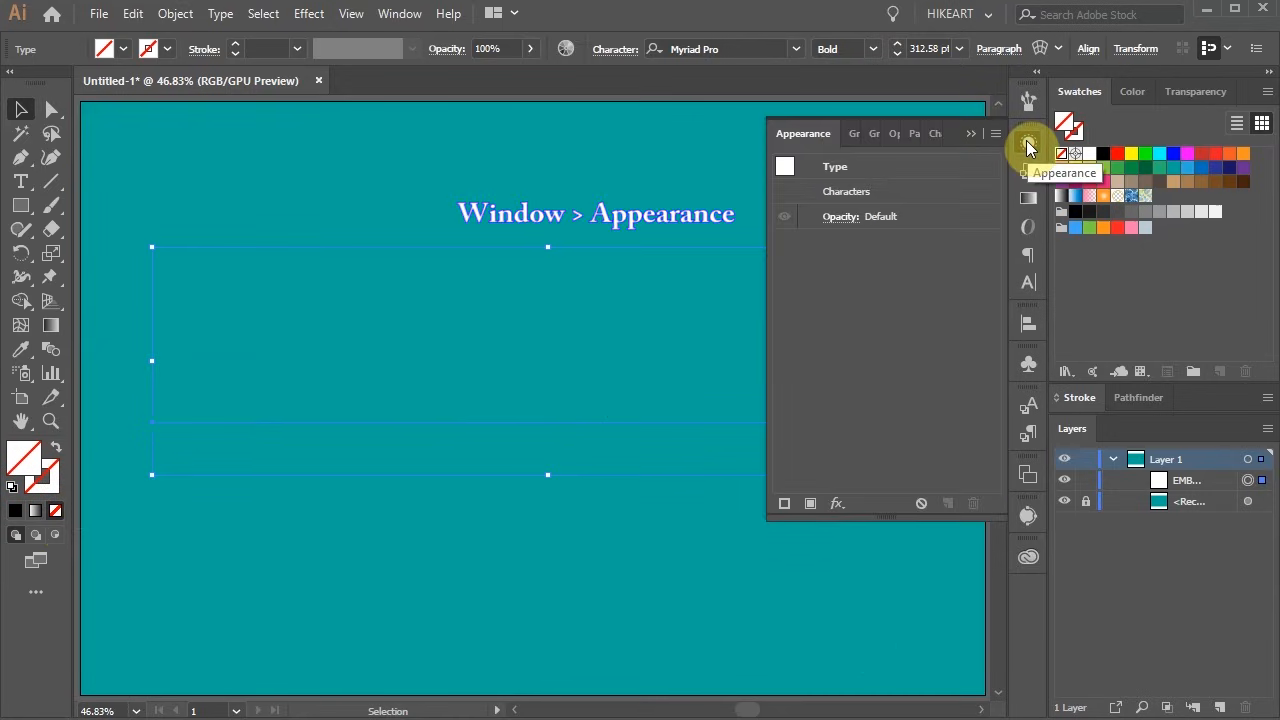
pyautogui.click(405, 15)
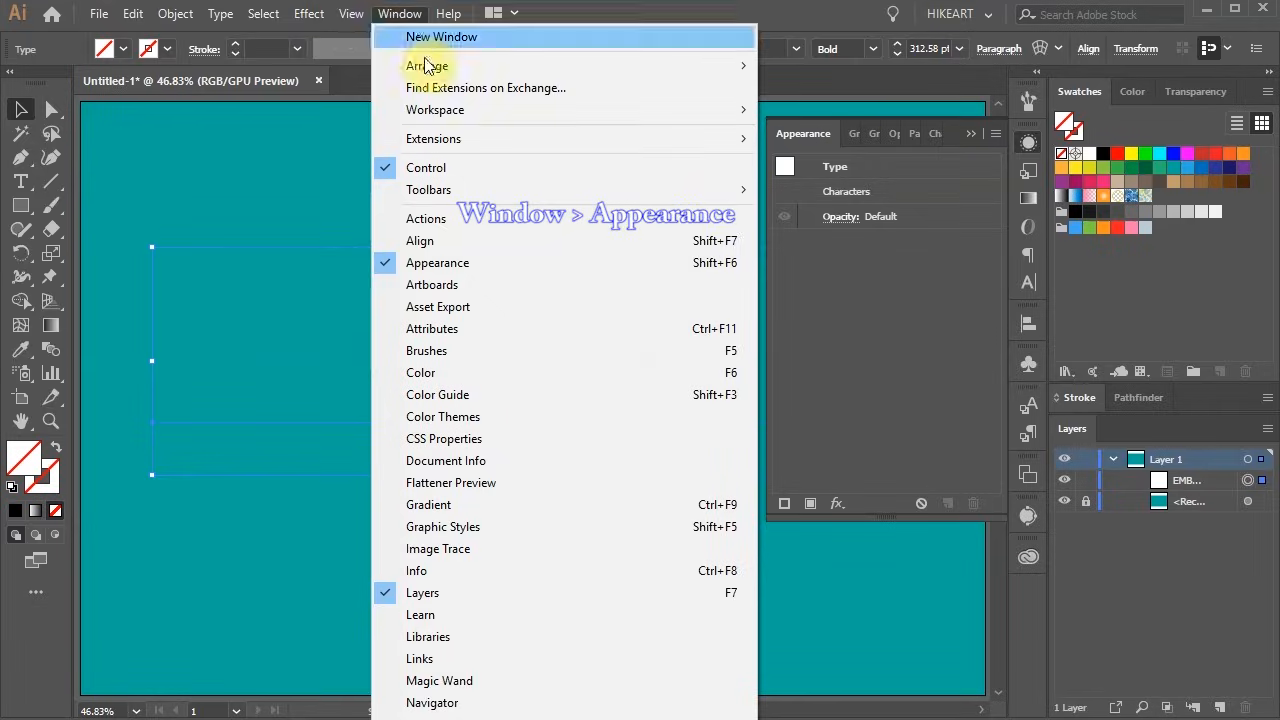
pyautogui.click(505, 263)
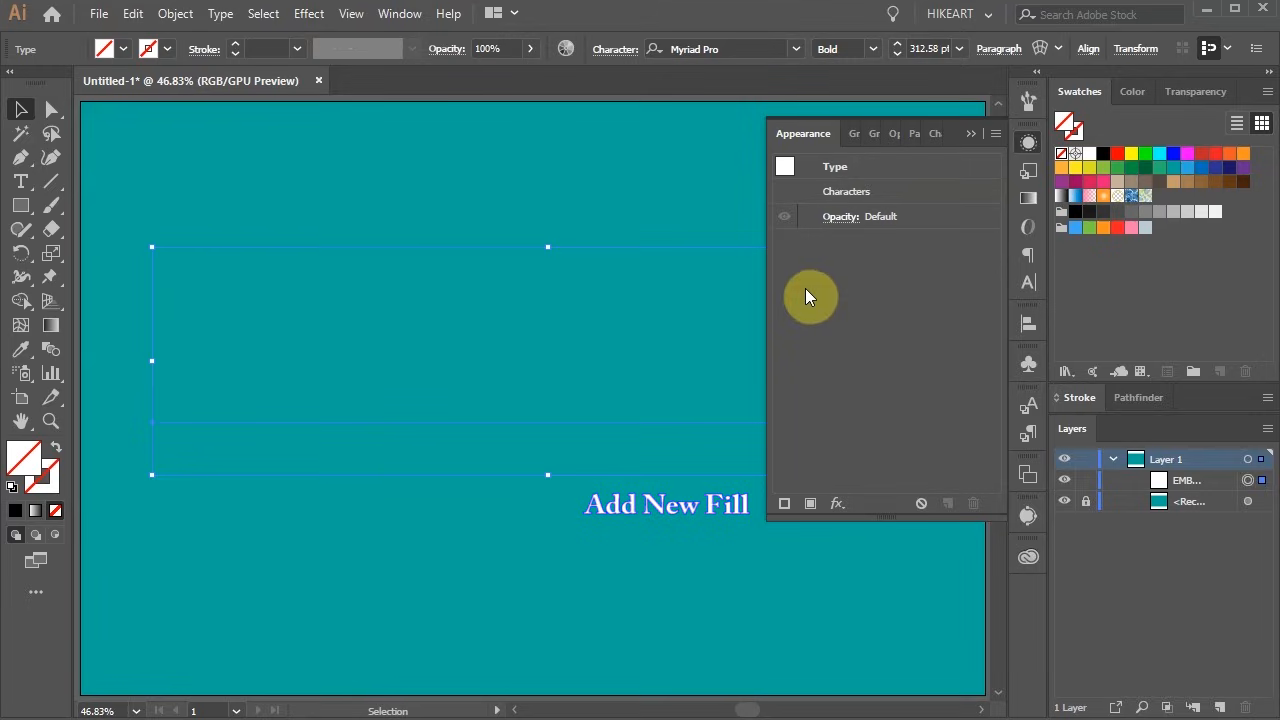
pyautogui.click(812, 507)
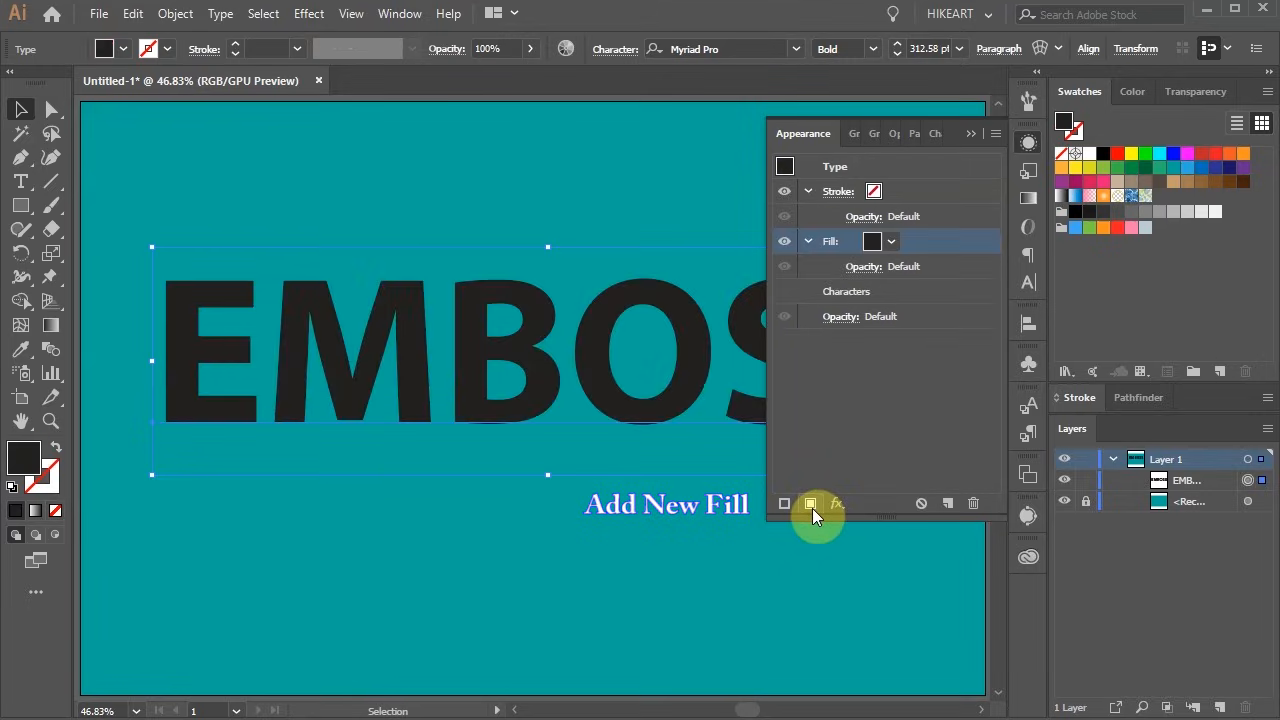
pyautogui.click(891, 243)
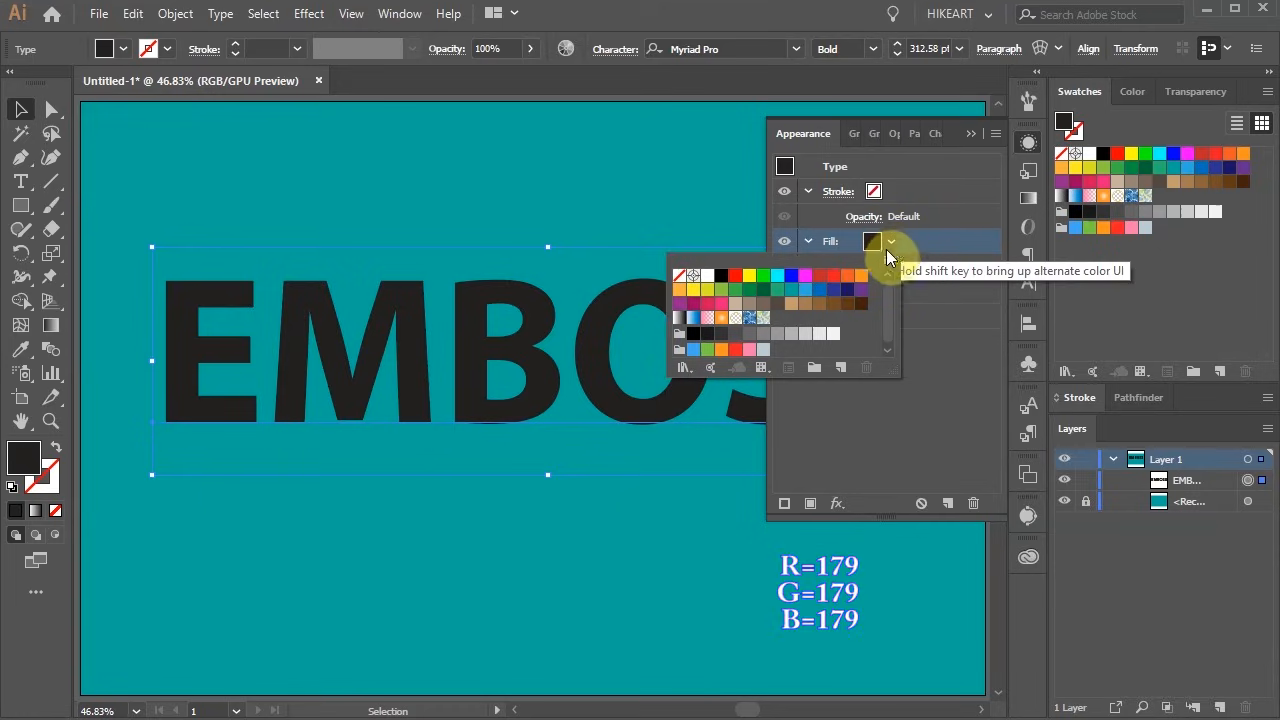
pyautogui.click(790, 336)
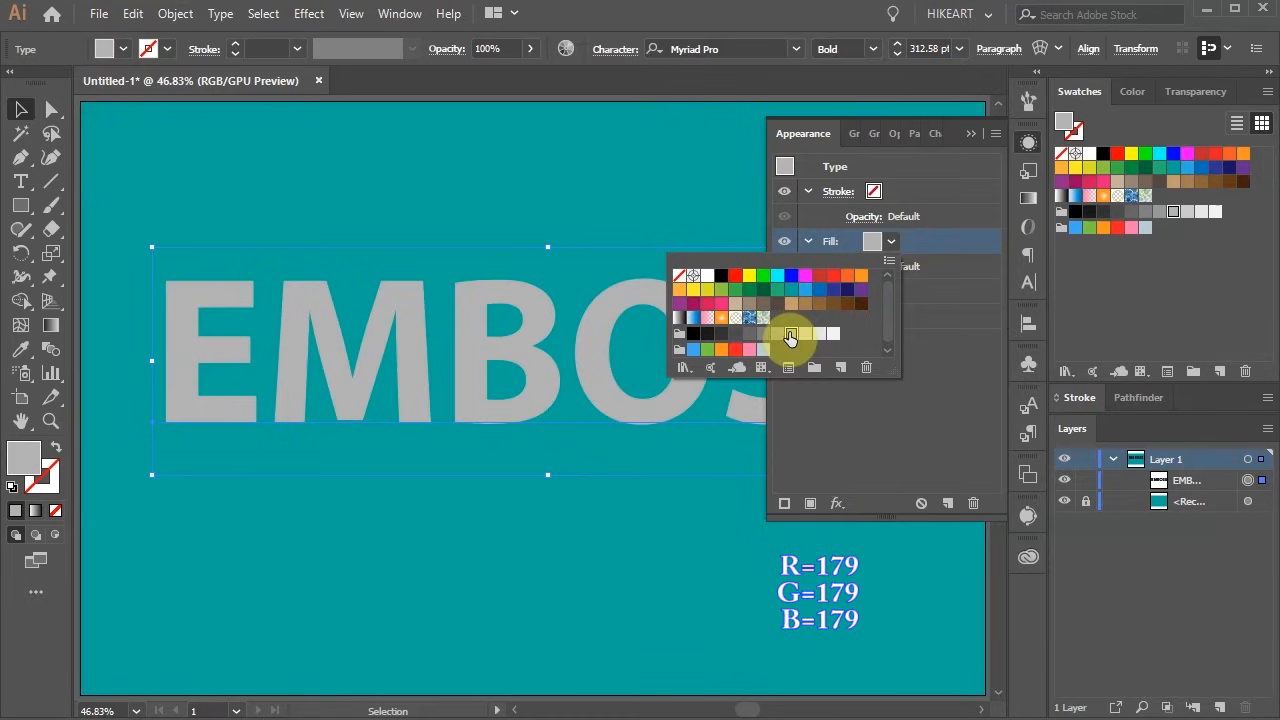
pyautogui.click(958, 247)
# Step: Set the blending mode of the text's gray fill to Screen
pyautogui.click(864, 267)
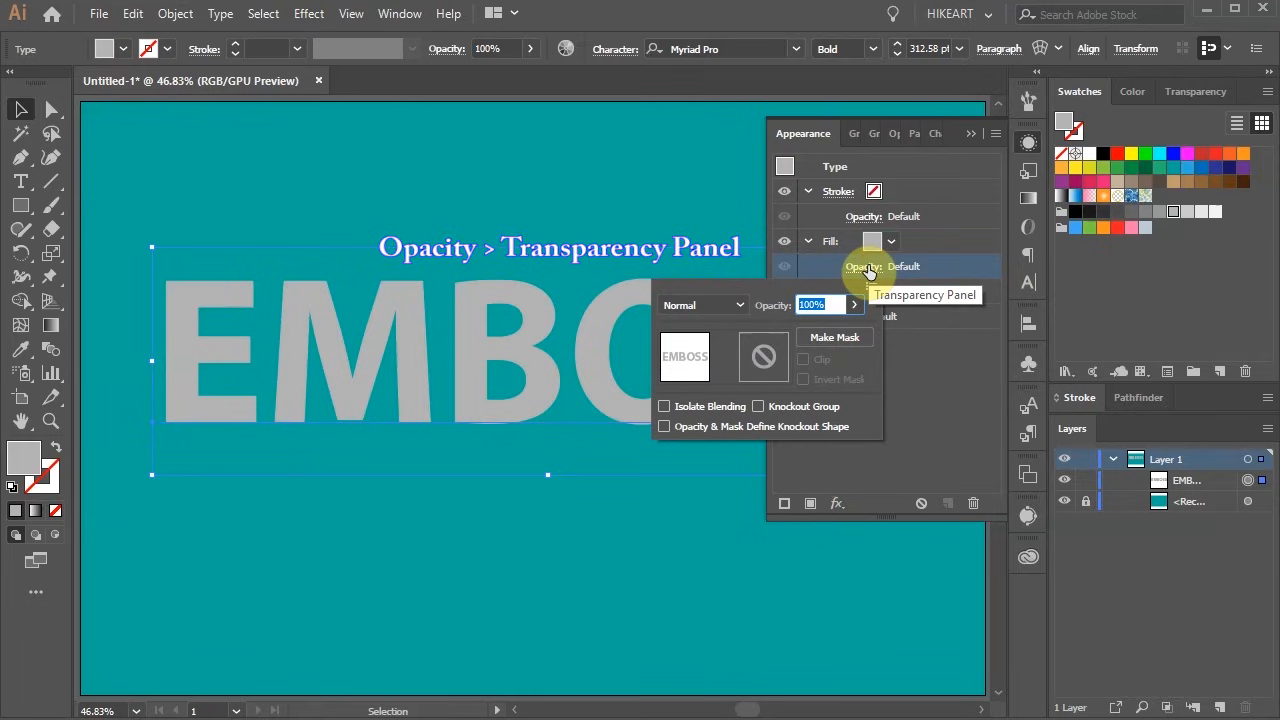
pyautogui.click(740, 305)
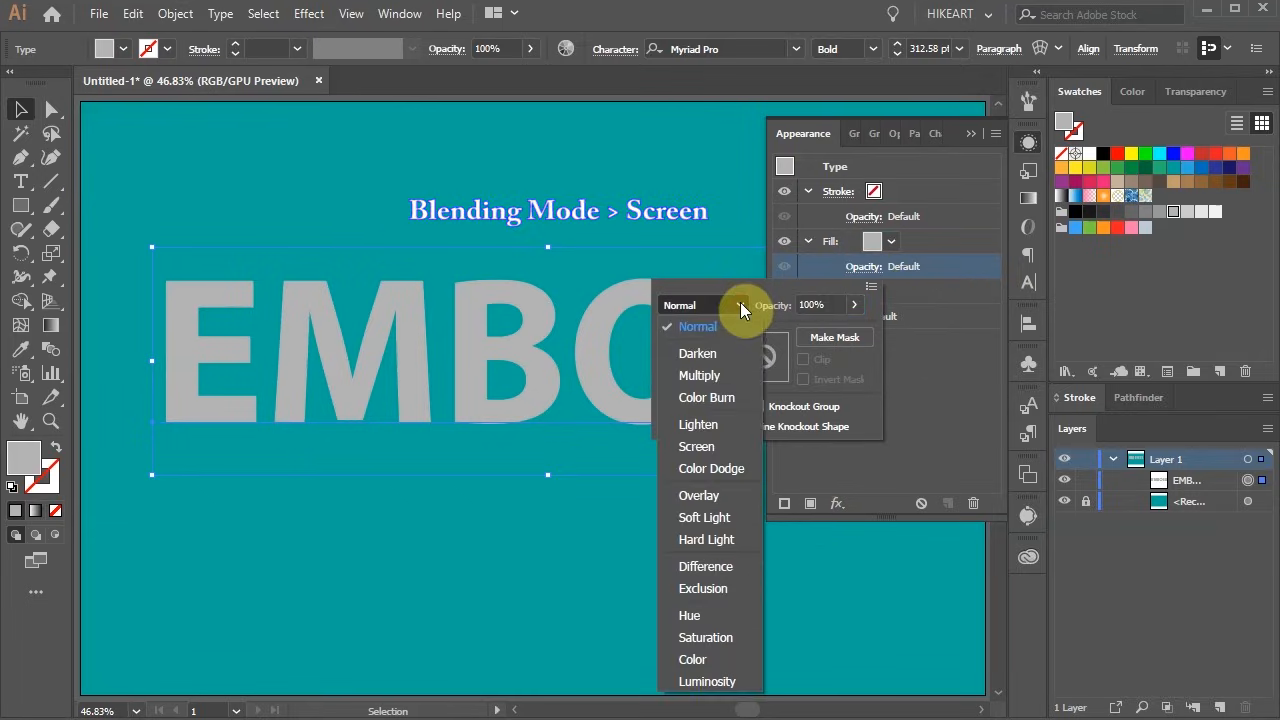
pyautogui.click(723, 446)
pyautogui.click(716, 507)
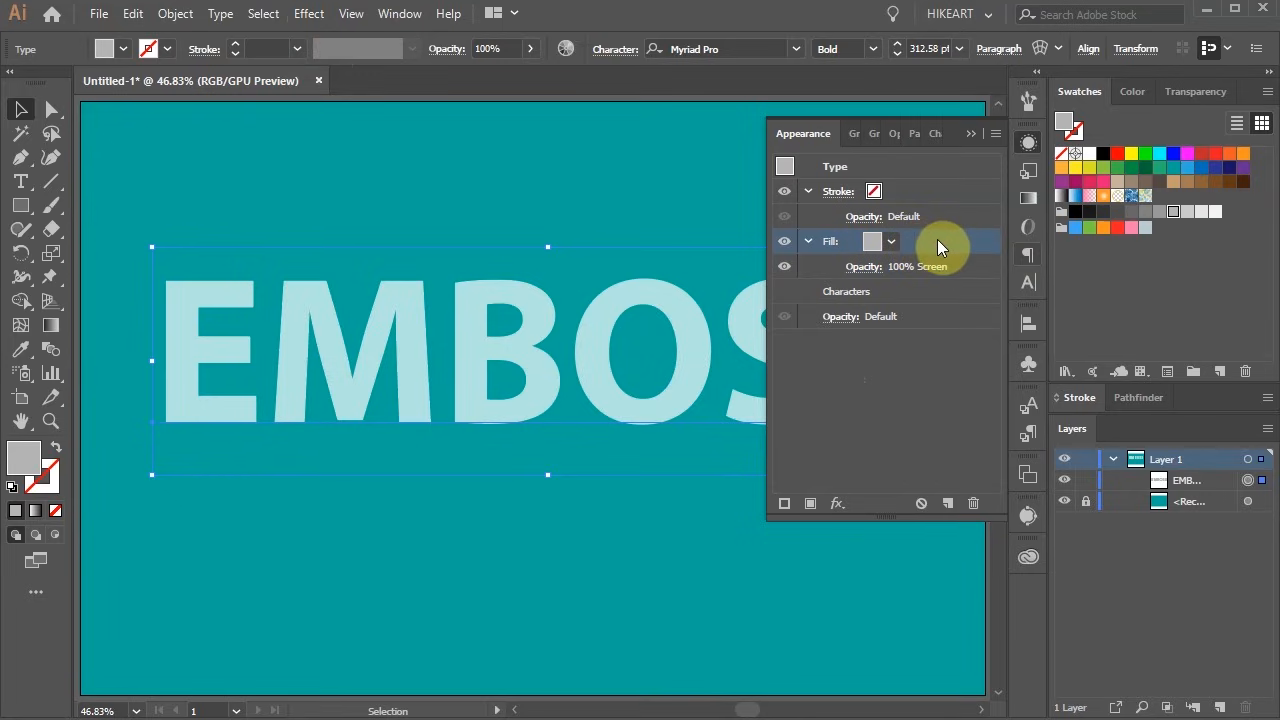
# Step: Apply a Gaussian Blur with a 2-pixel radius to the gray fill, trying larger radii in the preview
pyautogui.click(309, 14)
pyautogui.moveTo(455, 347)
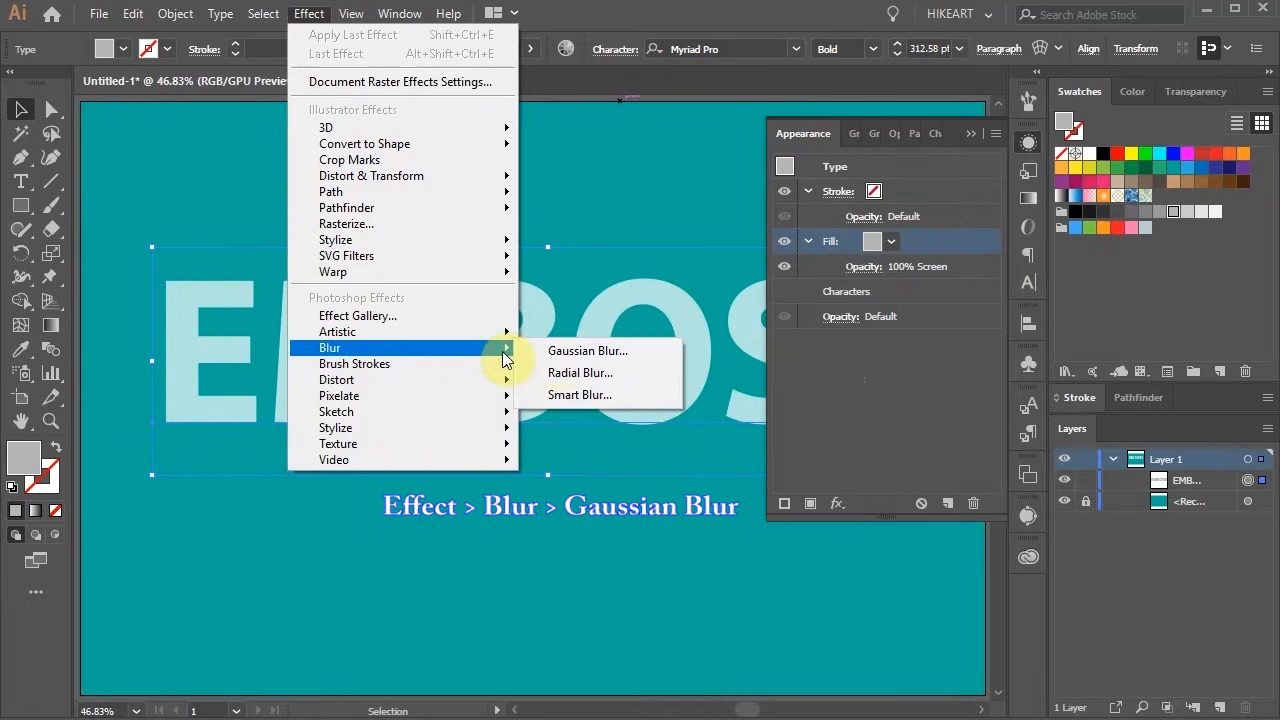
pyautogui.click(603, 351)
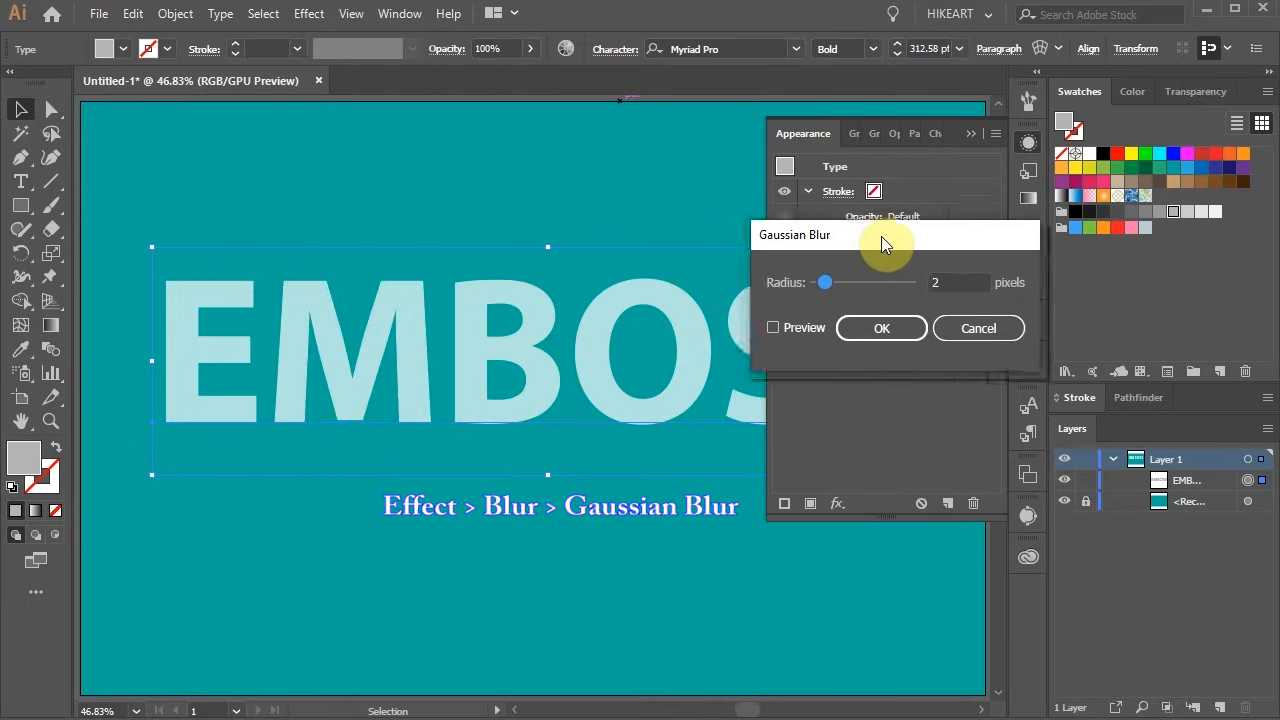
pyautogui.click(897, 430)
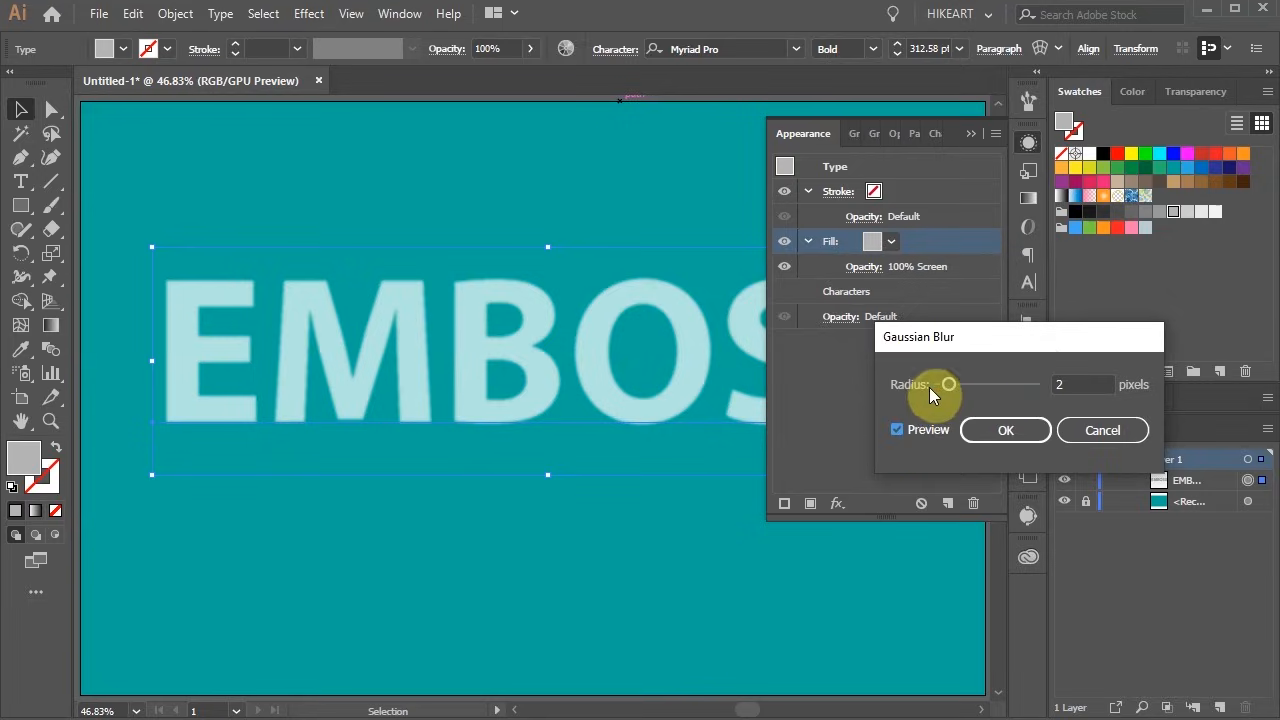
pyautogui.doubleClick(1055, 382)
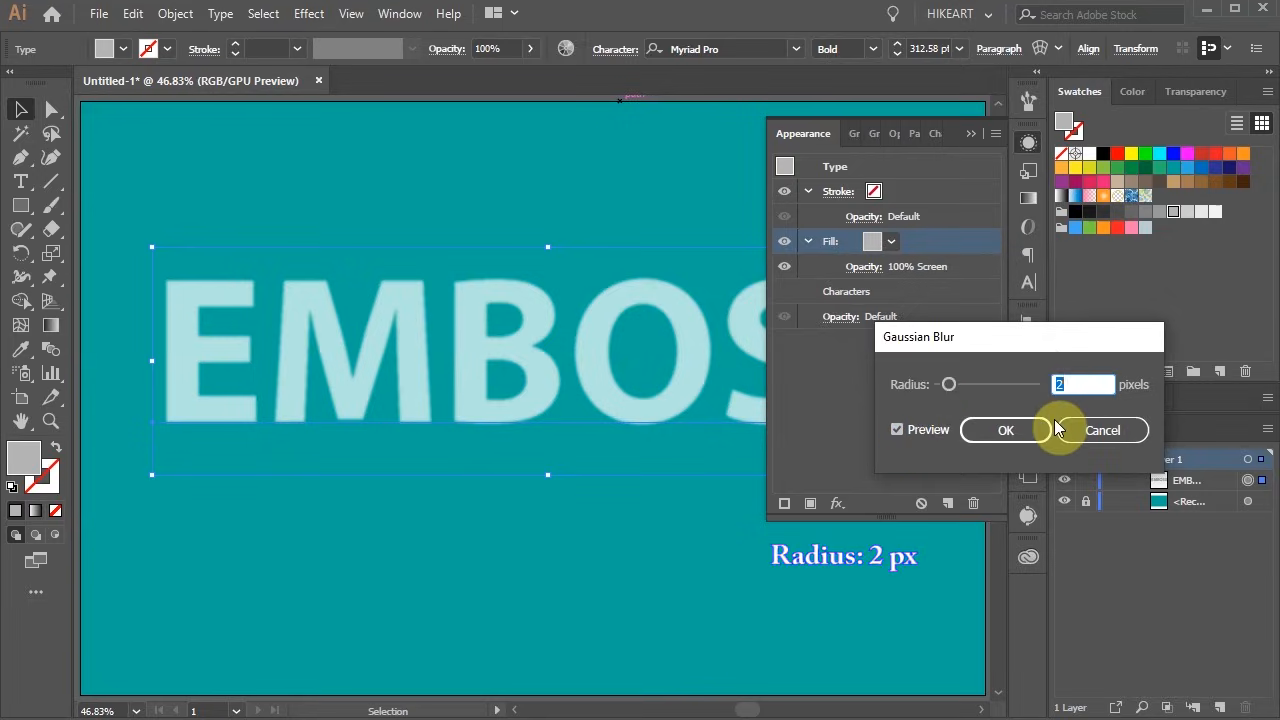
pyautogui.press('Up')
pyautogui.press('Up')
pyautogui.press('Up')
pyautogui.press('Up')
pyautogui.press('Up')
pyautogui.press('Down')
pyautogui.press('Down')
pyautogui.press('Down')
pyautogui.press('Down')
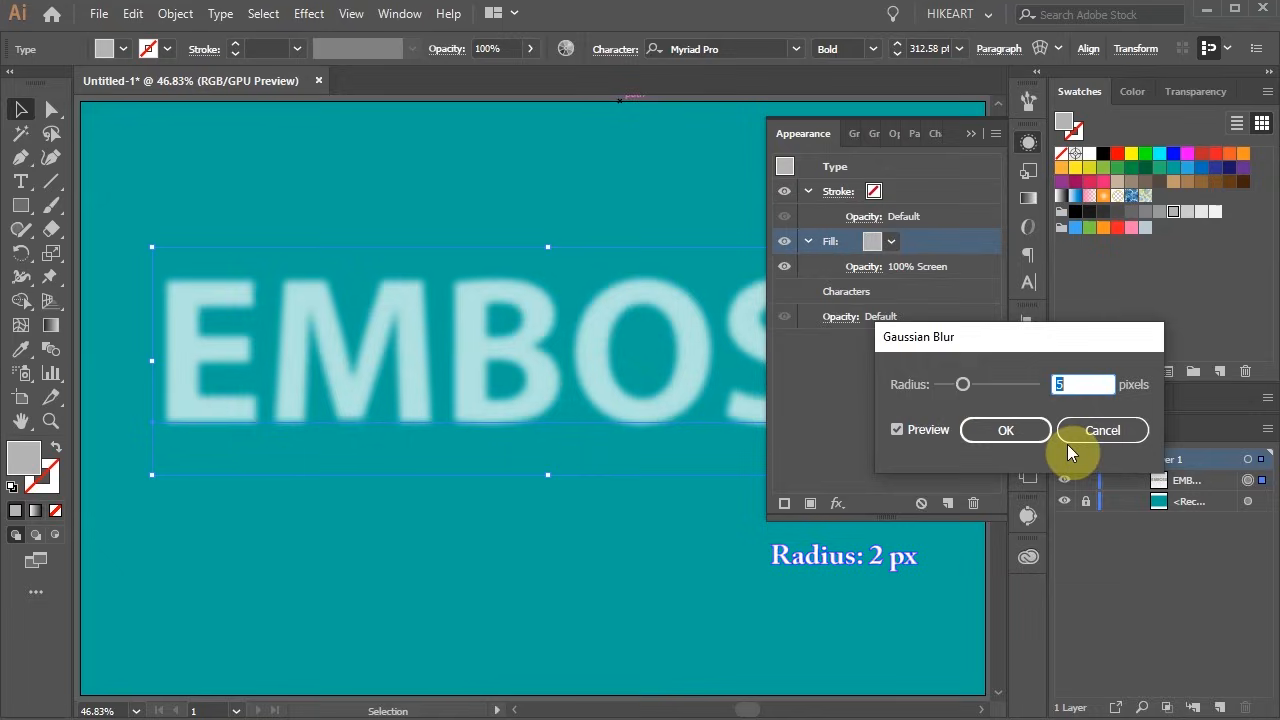
pyautogui.press('Down')
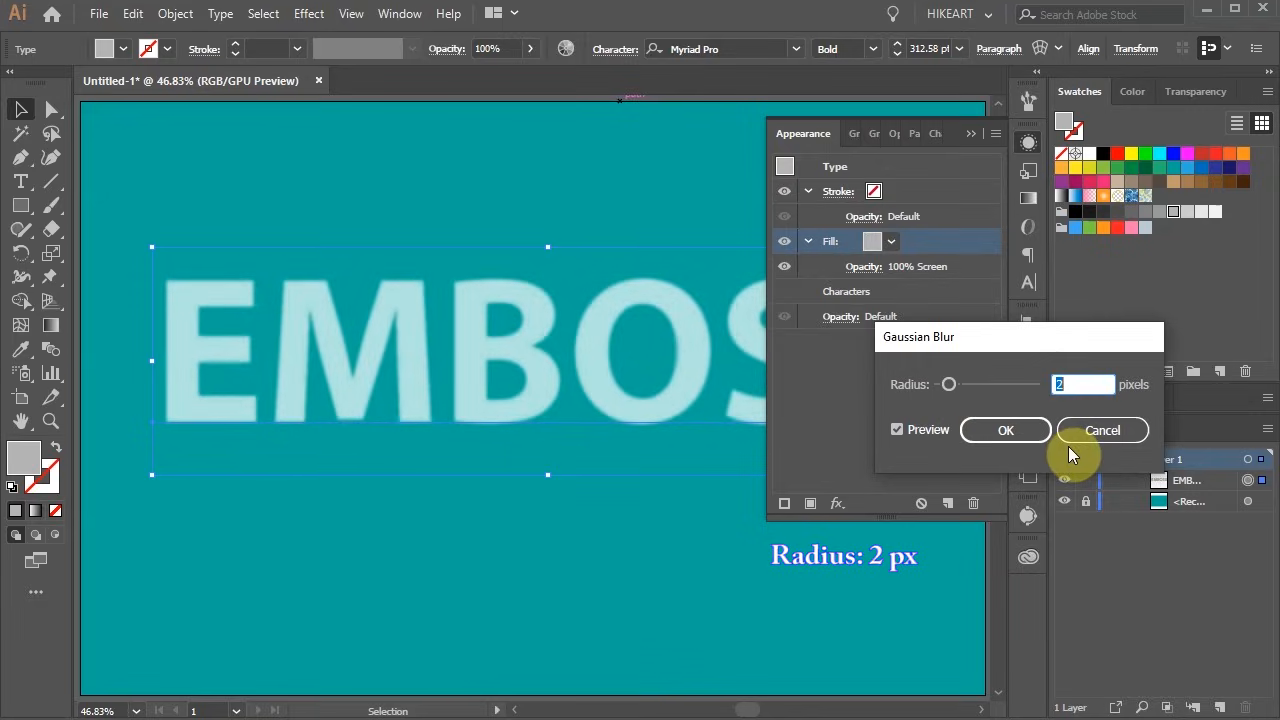
pyautogui.click(1030, 432)
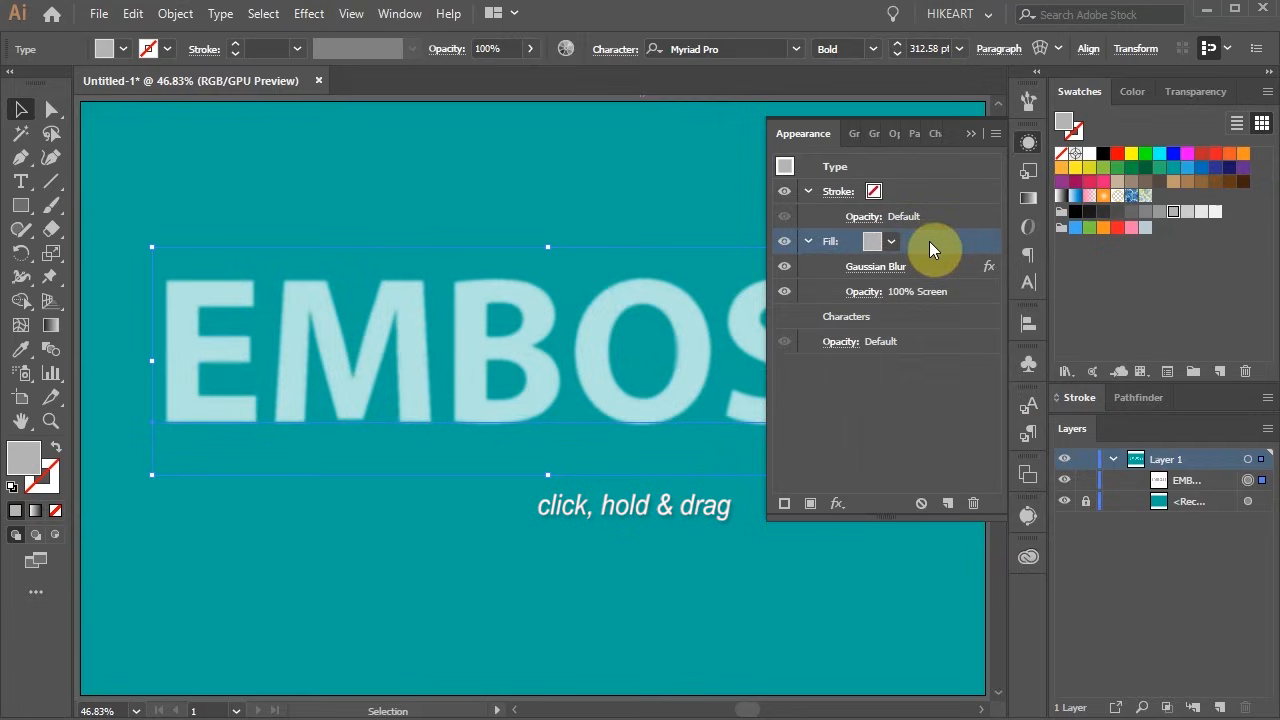
# Step: Duplicate the blurred gray fill and color the upper copy R=153 G=153 B=153
pyautogui.moveTo(929, 241); pyautogui.dragTo(950, 503)
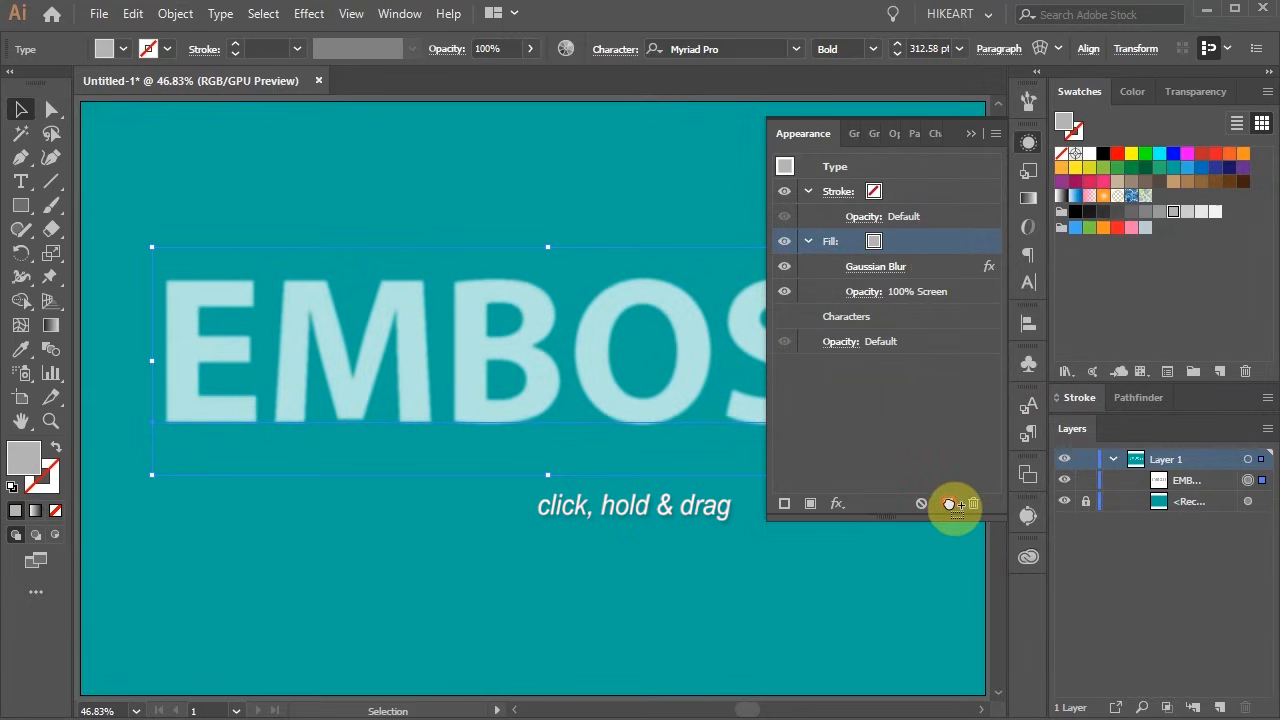
pyautogui.moveTo(949, 503); pyautogui.dragTo(949, 502)
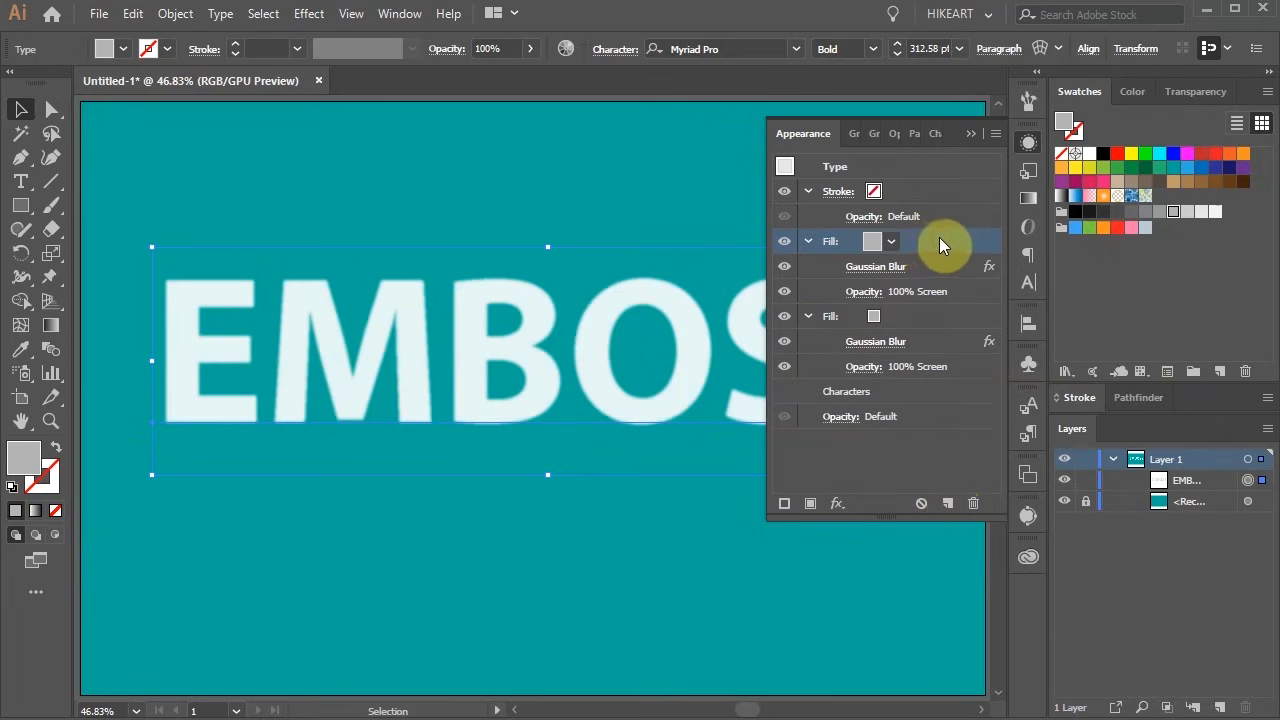
pyautogui.click(891, 242)
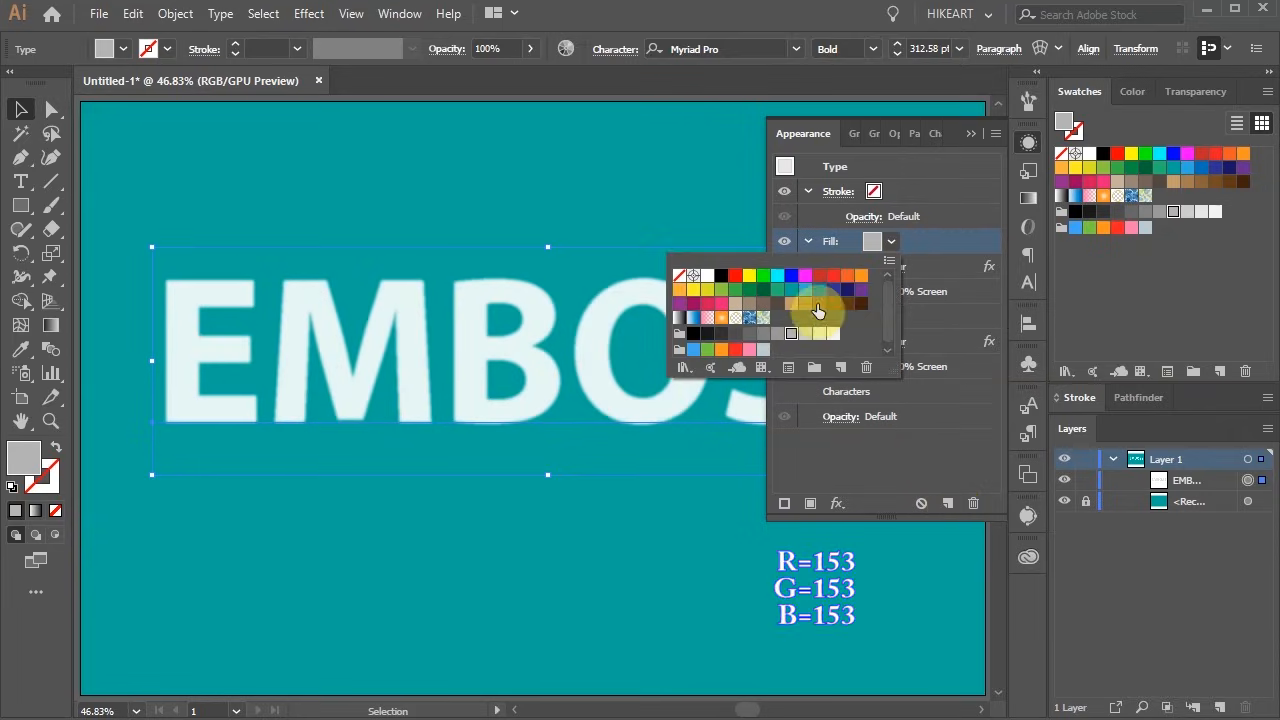
pyautogui.click(776, 336)
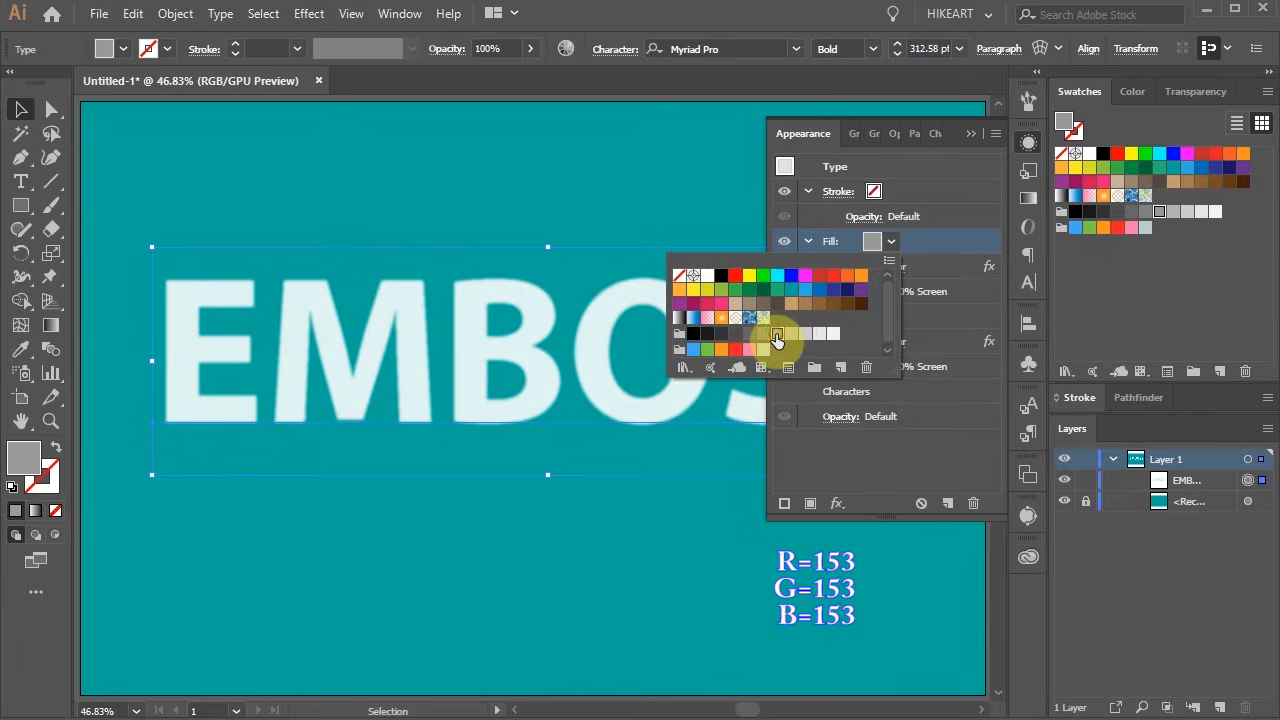
pyautogui.click(947, 240)
# Step: Set the blending mode of the upper fill to Multiply
pyautogui.click(853, 292)
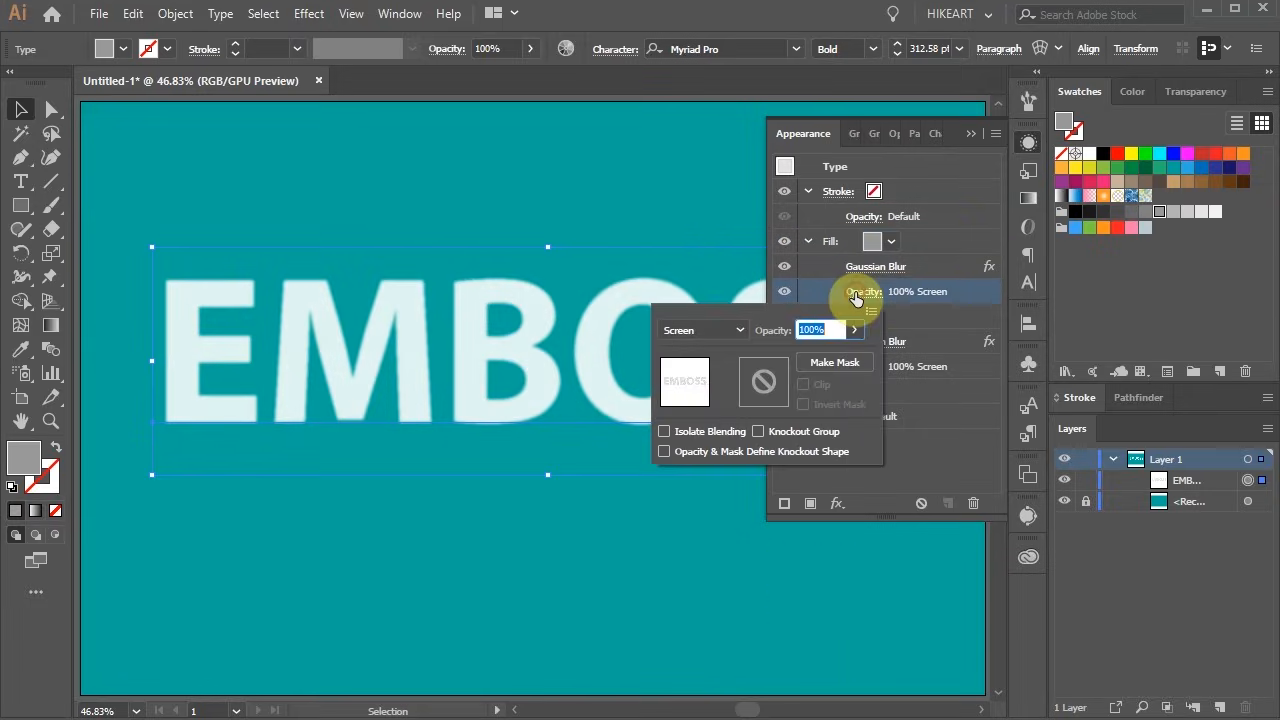
pyautogui.click(740, 329)
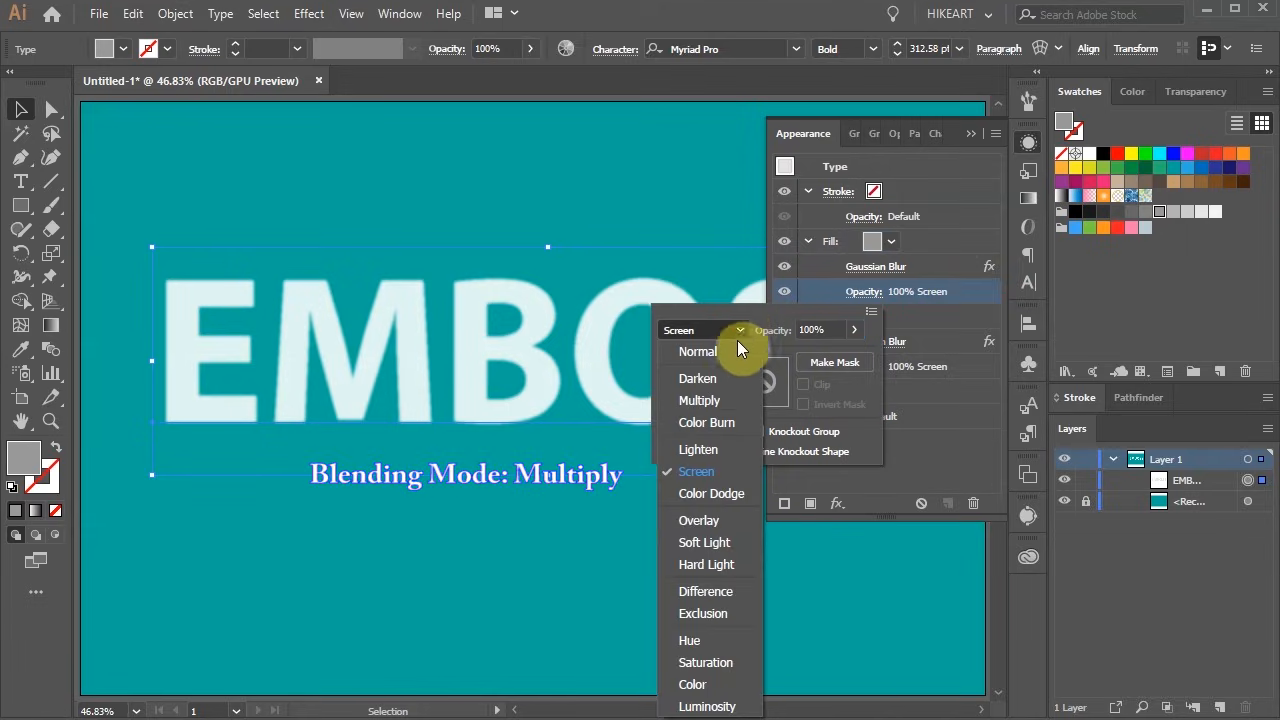
pyautogui.click(709, 400)
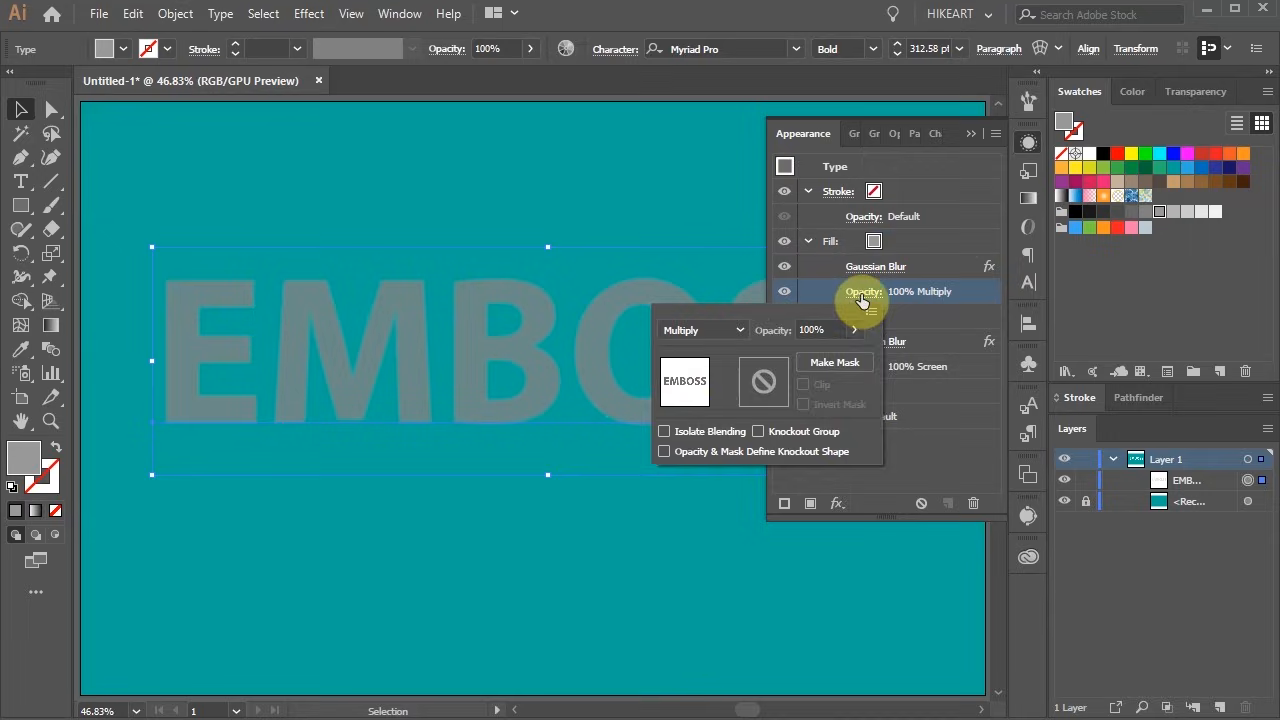
pyautogui.click(946, 244)
# Step: Apply a Transform effect to the Multiply fill, moving it 4 px horizontally and 4 px vertically with the preview on
pyautogui.click(943, 244)
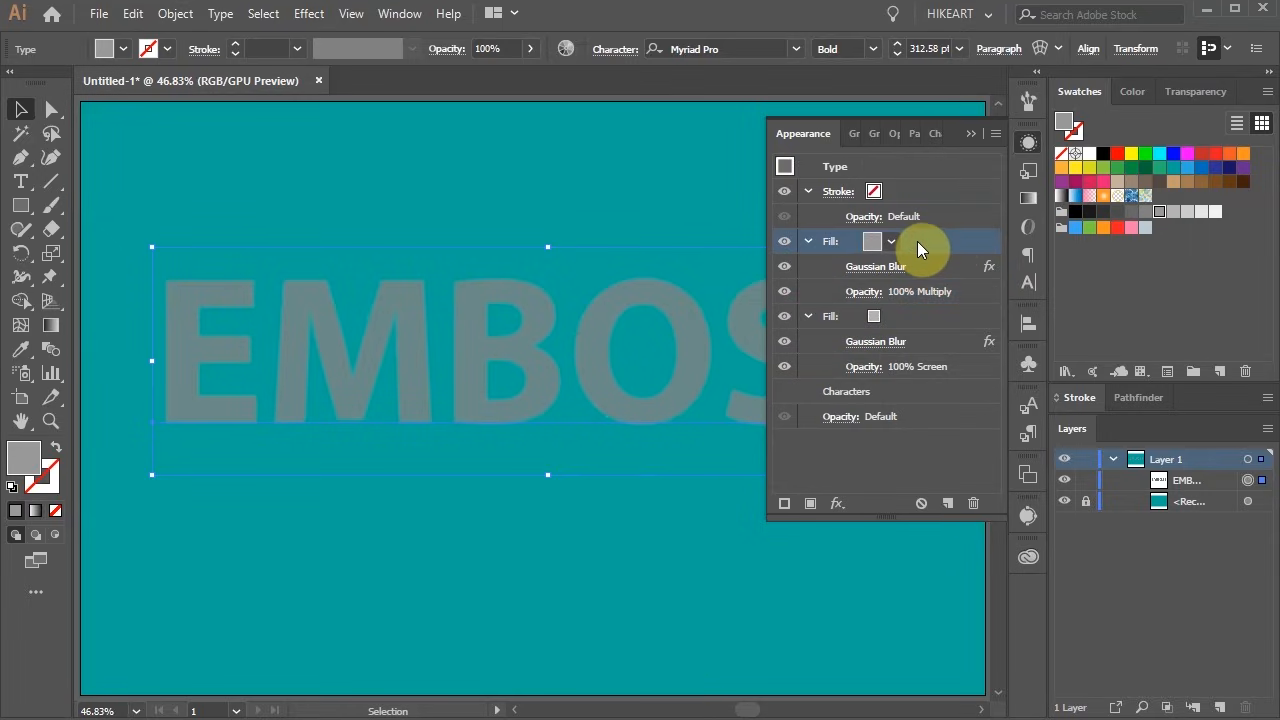
pyautogui.click(305, 13)
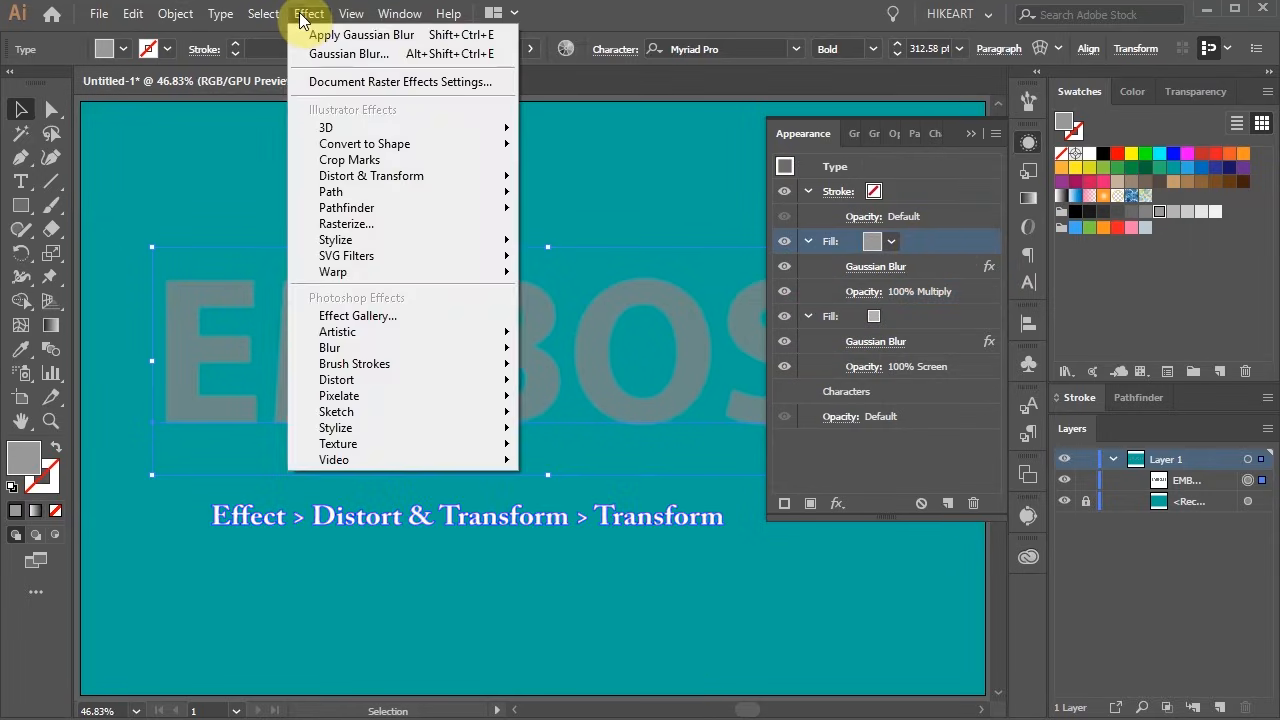
pyautogui.moveTo(388, 172)
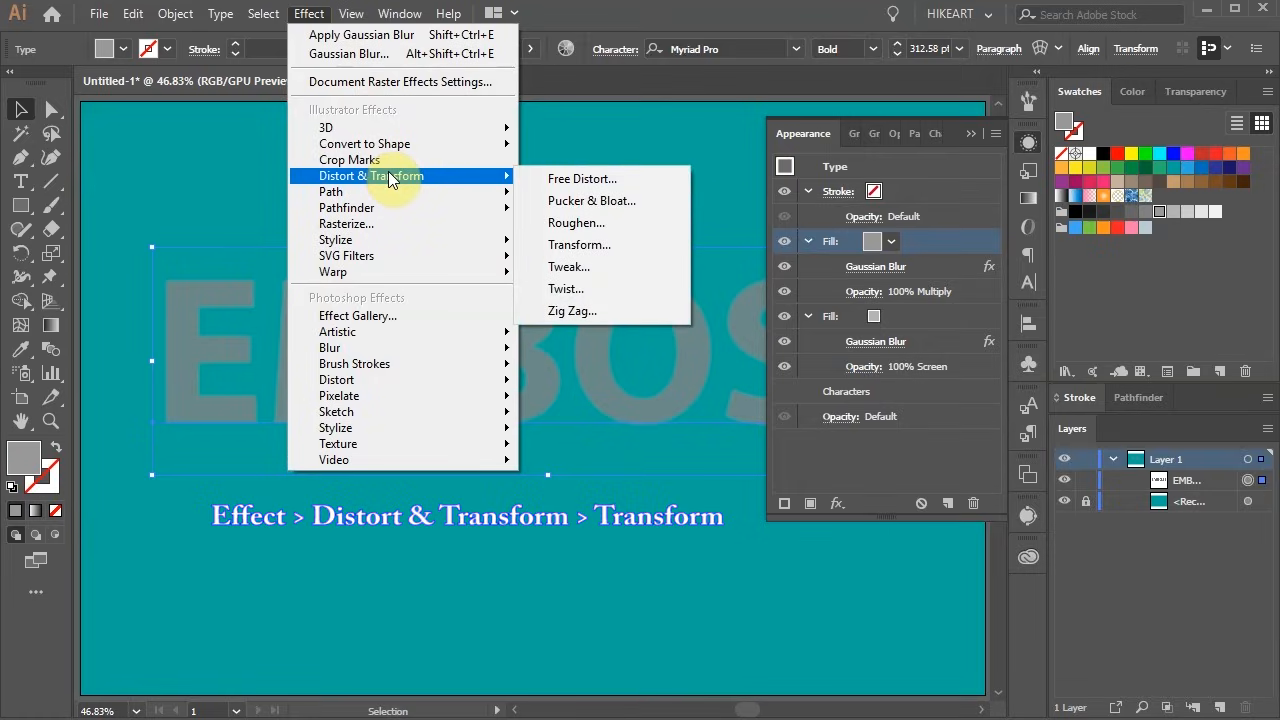
pyautogui.click(620, 250)
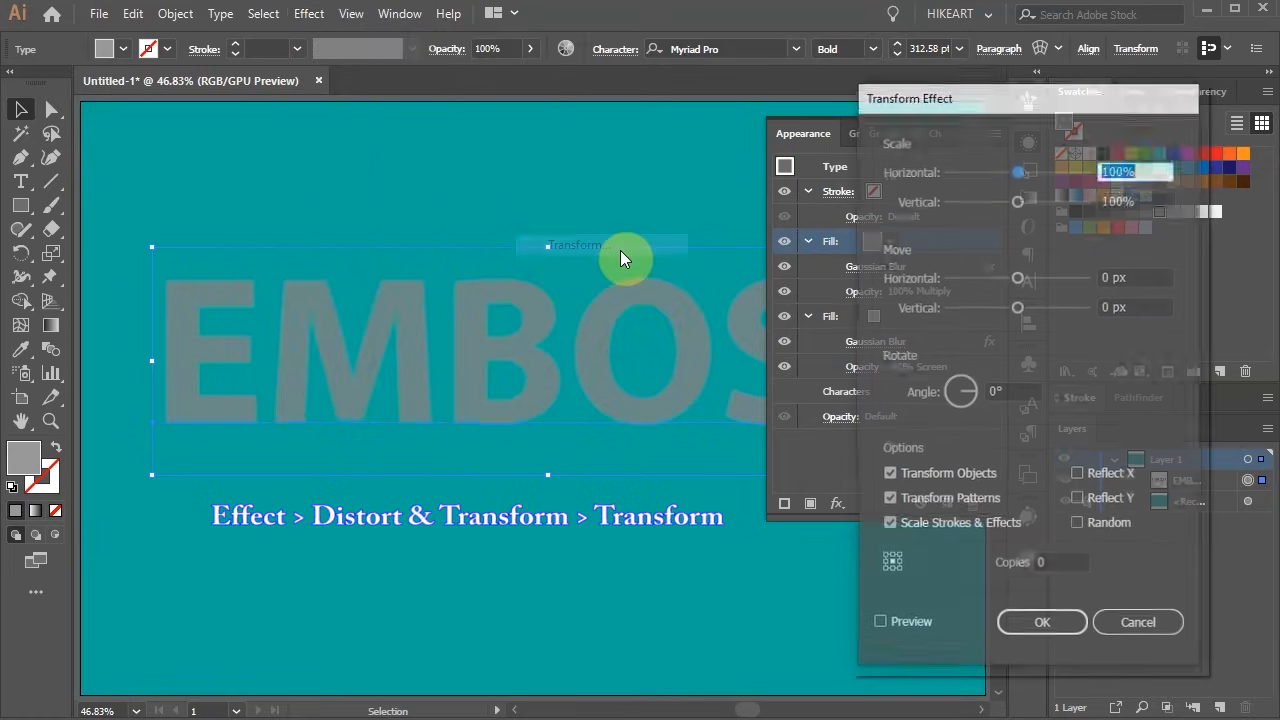
pyautogui.click(882, 624)
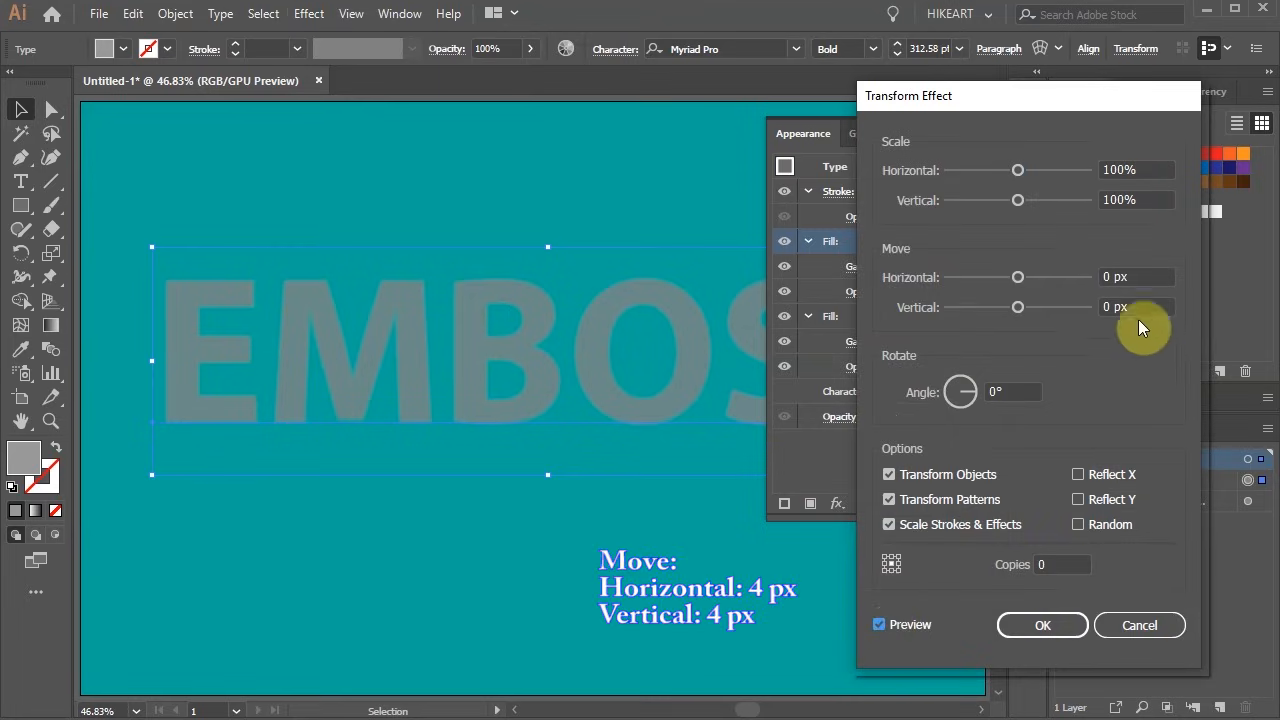
pyautogui.doubleClick(1108, 277)
pyautogui.press('Up')
pyautogui.press('Up')
pyautogui.press('Up')
pyautogui.press('Up')
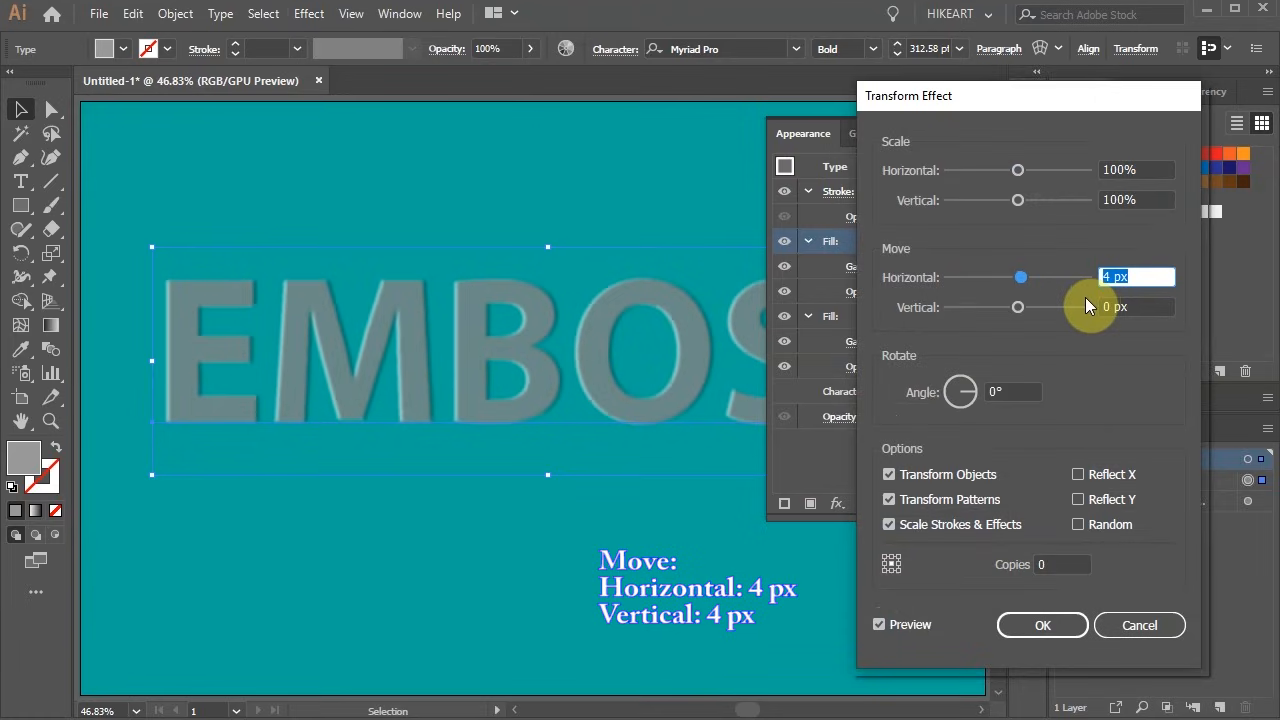
pyautogui.press('Tab')
pyautogui.press('Up')
pyautogui.press('Up')
pyautogui.press('Up')
pyautogui.press('Up')
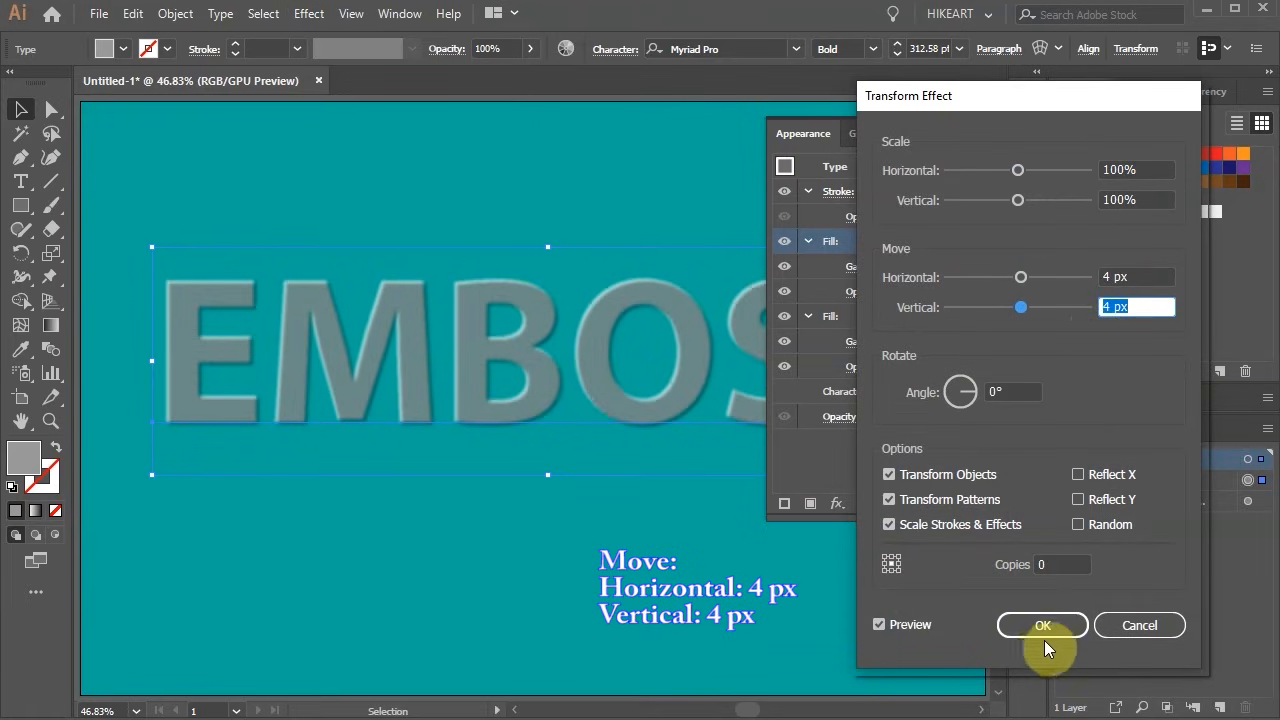
pyautogui.click(1042, 626)
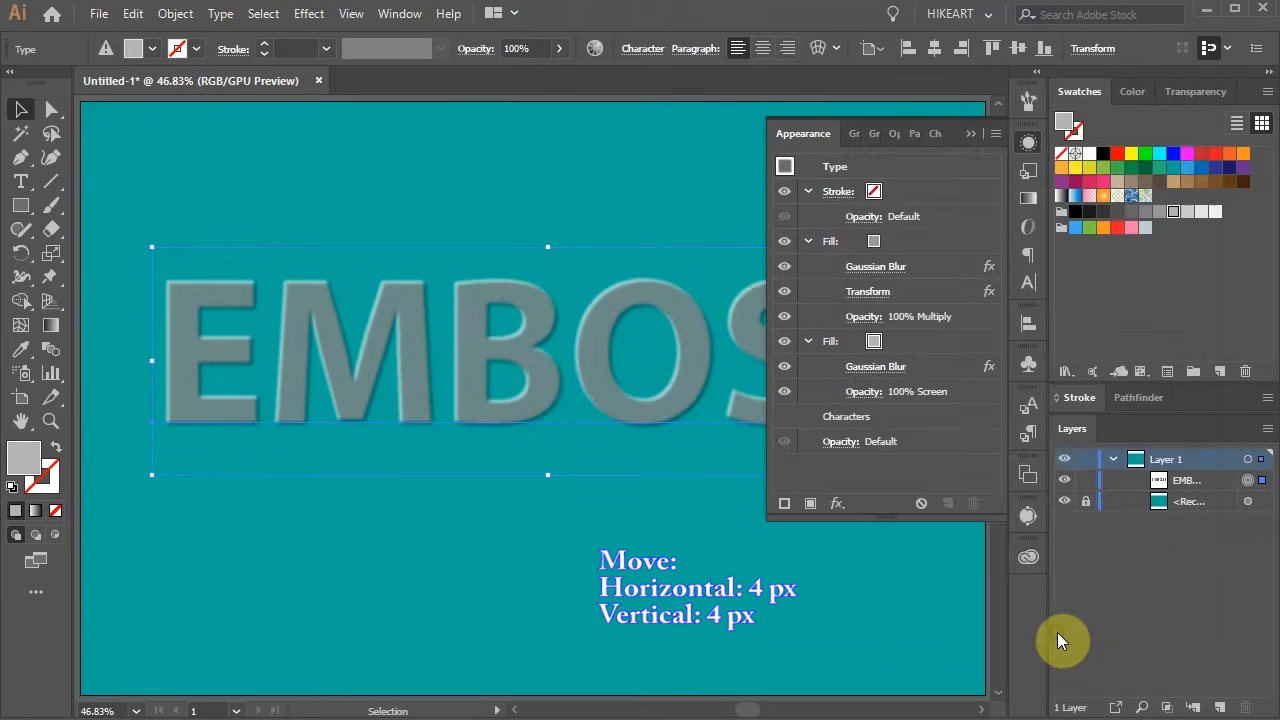
# Step: Add a new fill above the Multiply fill and color it teal R=0 G=169 B=157
pyautogui.click(914, 243)
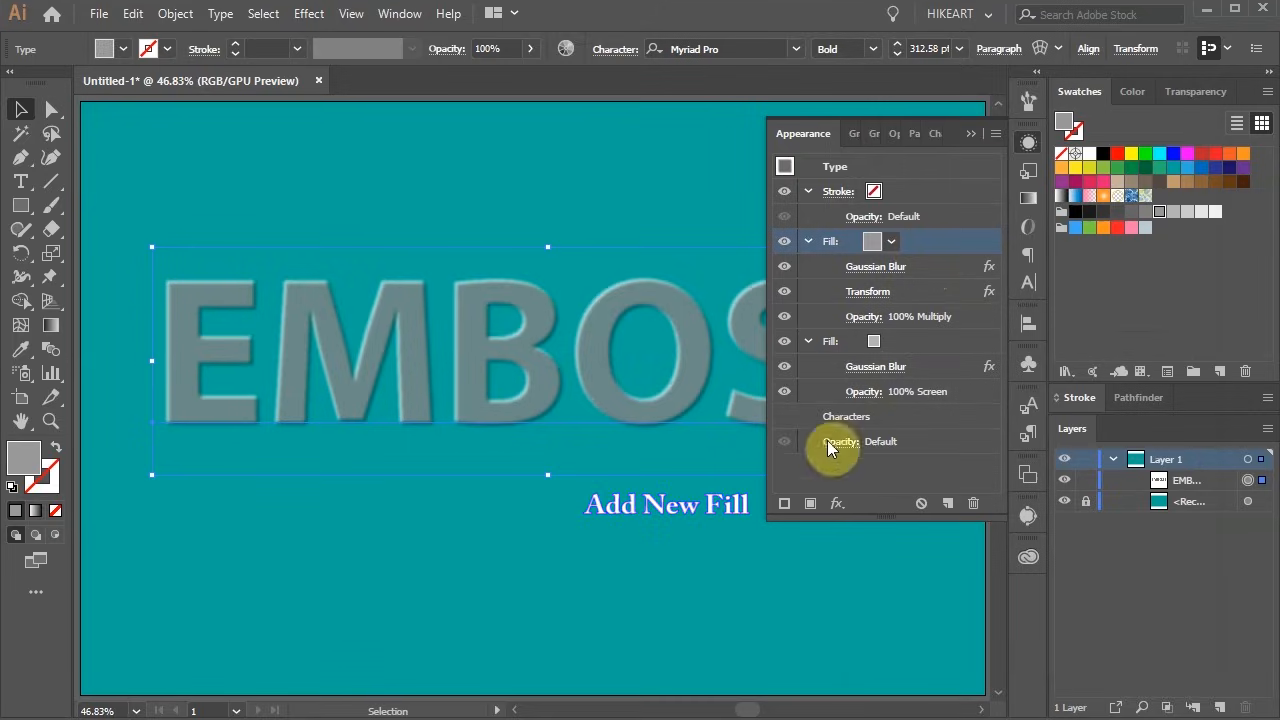
pyautogui.click(812, 504)
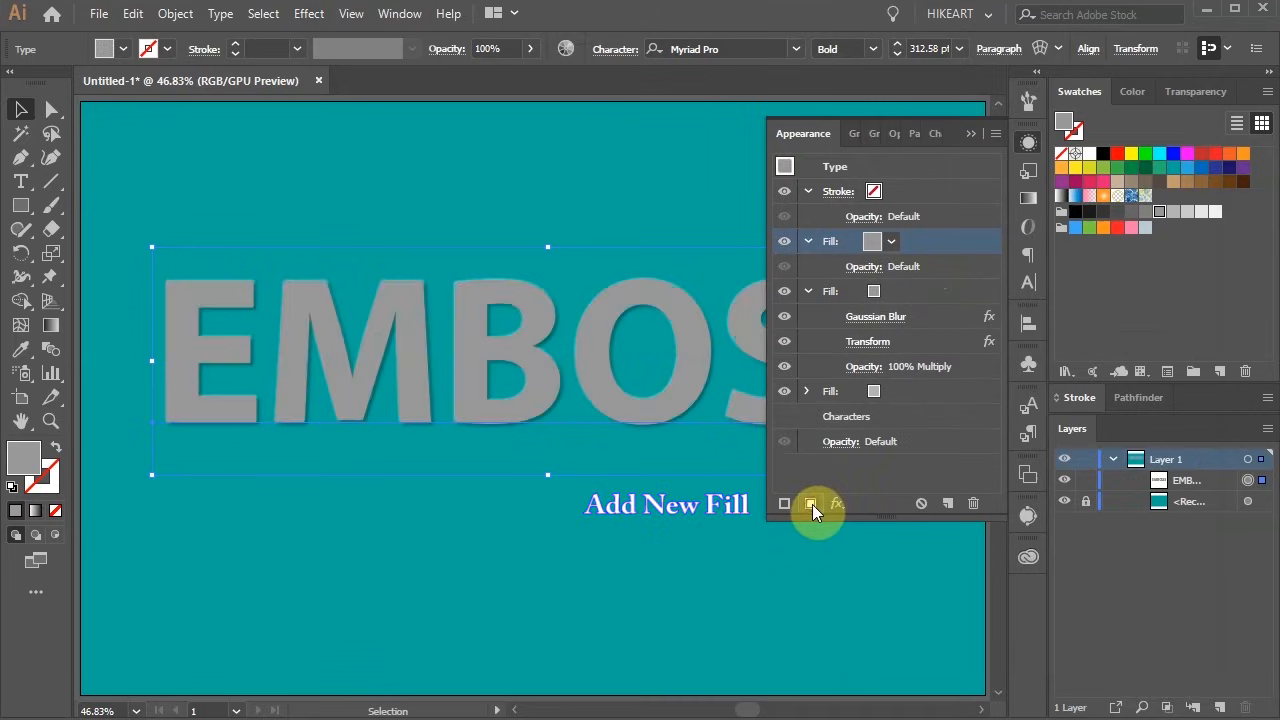
pyautogui.click(806, 391)
pyautogui.click(892, 241)
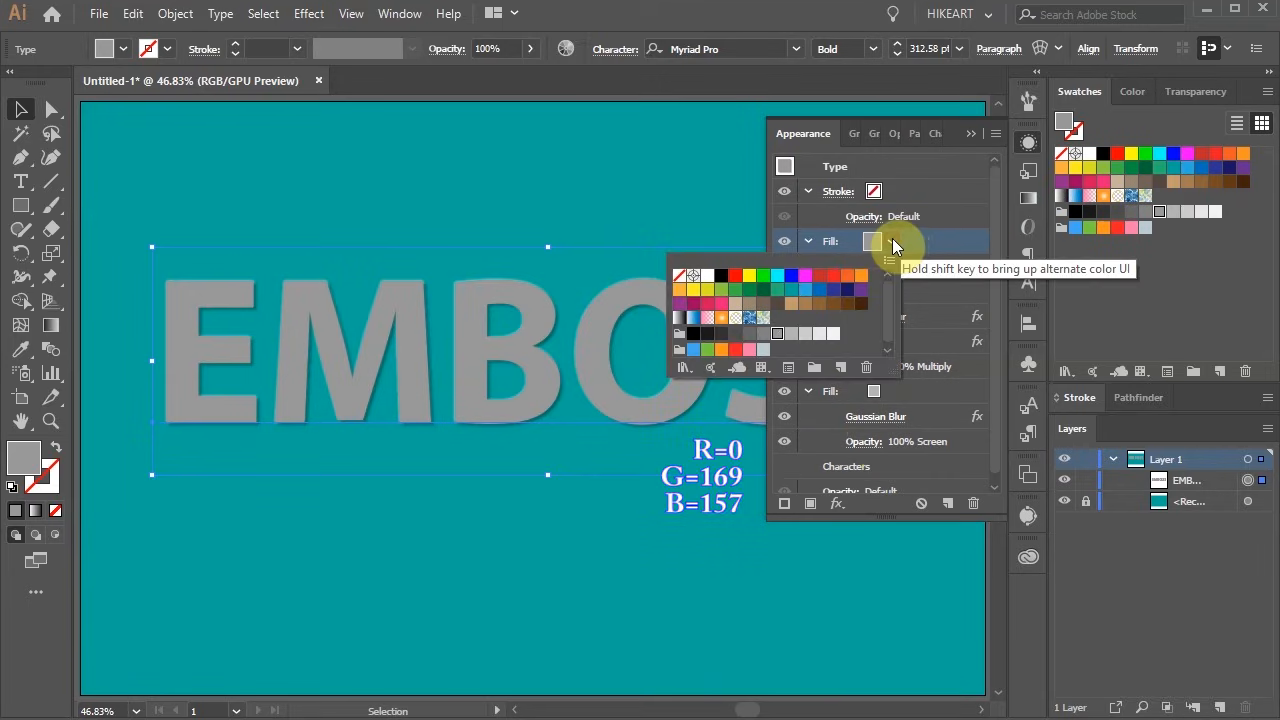
pyautogui.click(792, 292)
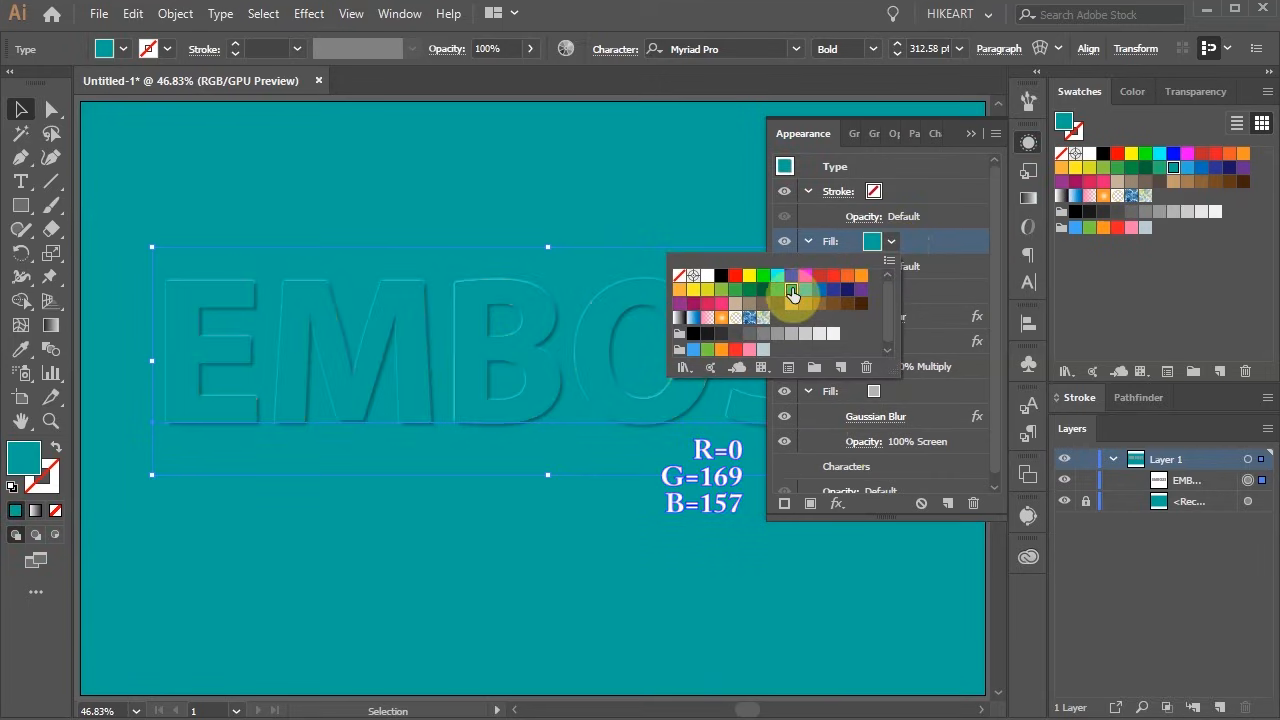
pyautogui.click(941, 249)
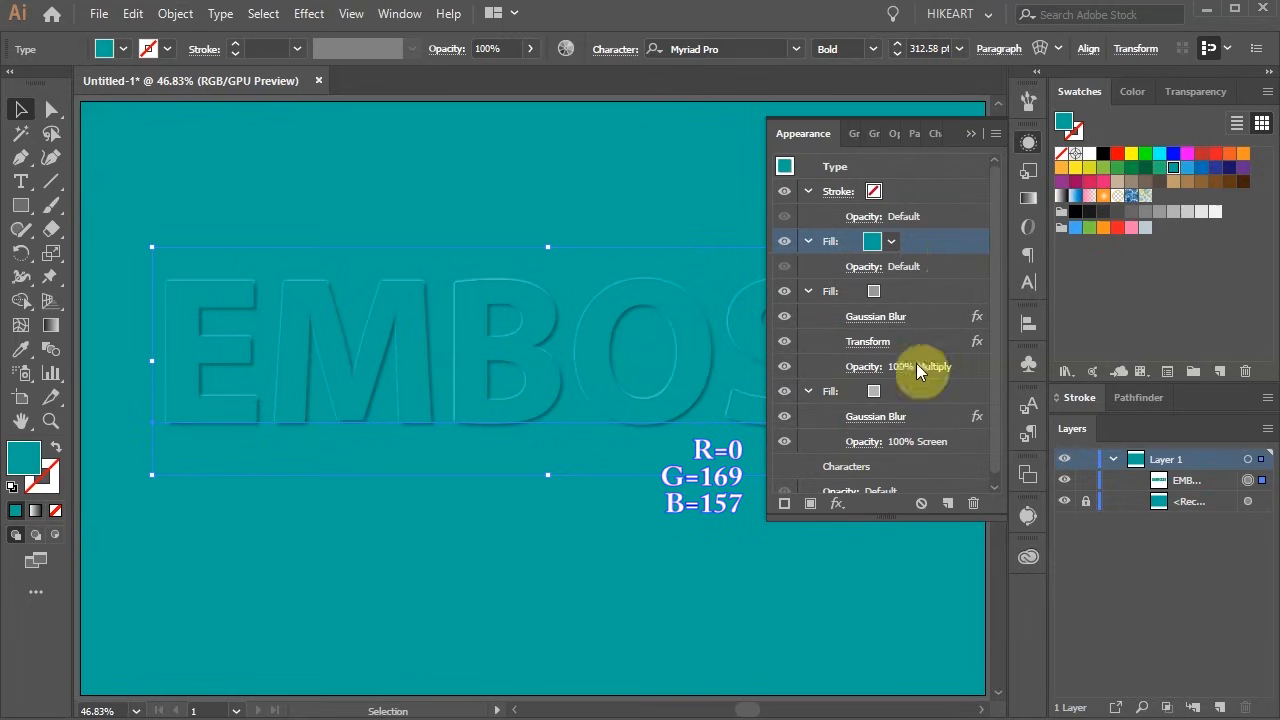
# Step: Apply a Transform effect to the Screen fill, moving it -2 px horizontally and -2 px vertically, and deselect the text
pyautogui.click(897, 392)
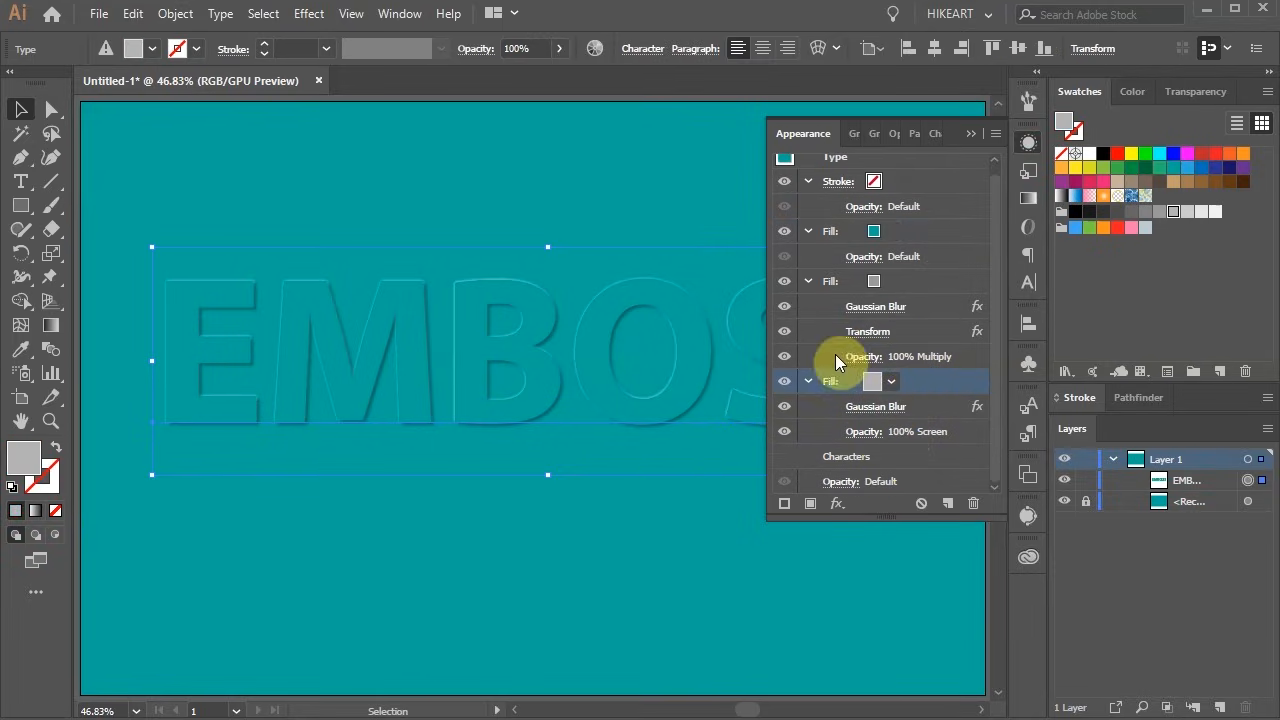
pyautogui.click(311, 13)
pyautogui.moveTo(392, 178)
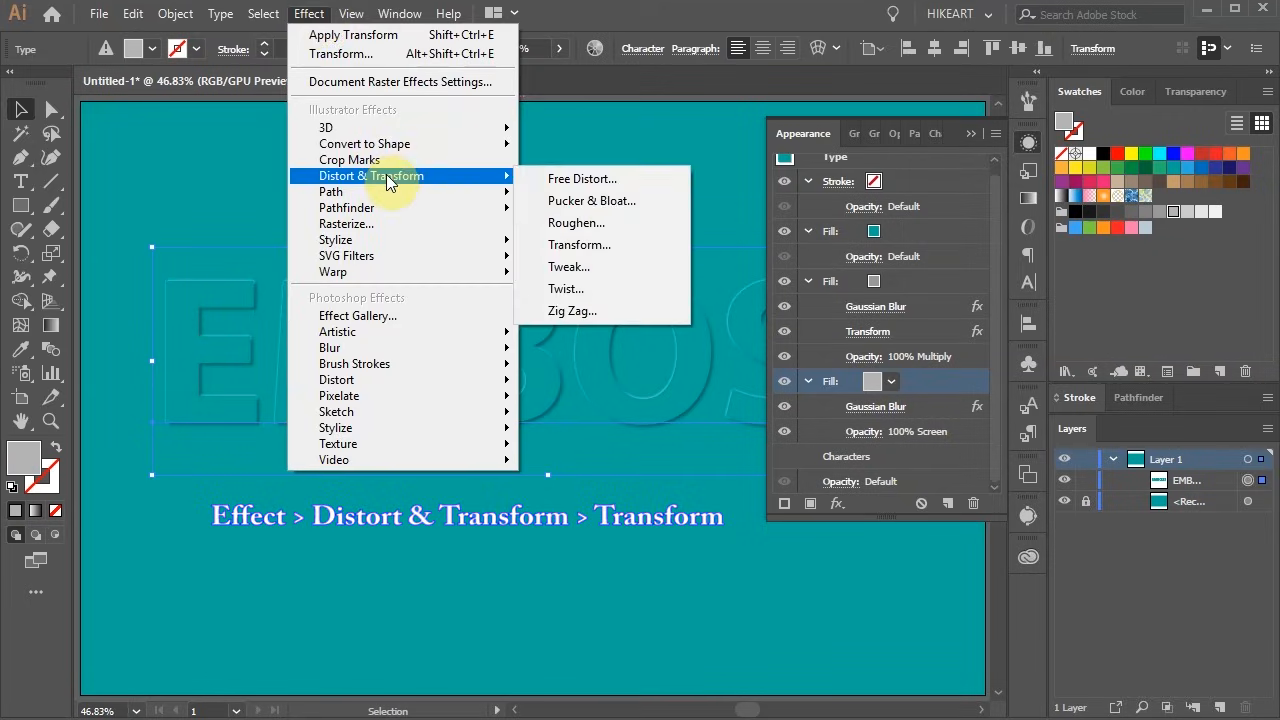
pyautogui.click(590, 245)
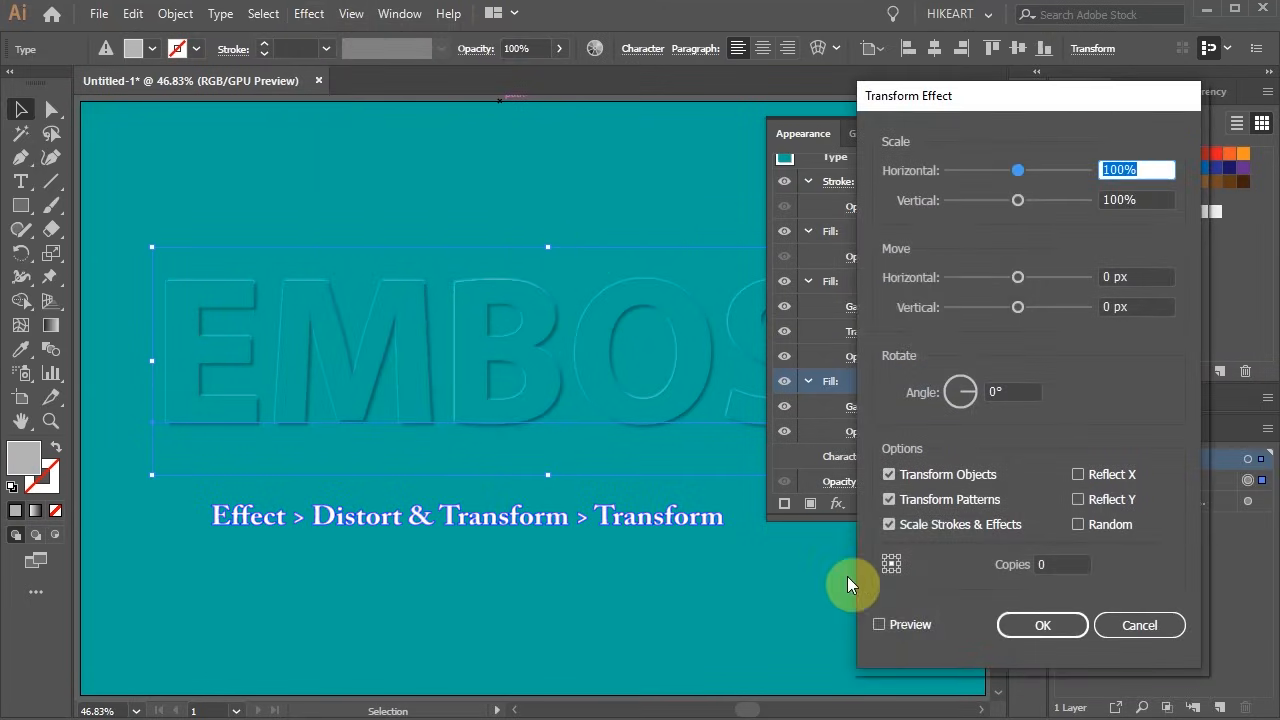
pyautogui.click(880, 623)
pyautogui.moveTo(1113, 280); pyautogui.dragTo(1099, 276)
pyautogui.press('Up')
pyautogui.press('Up')
pyautogui.press('Down')
pyautogui.press('Down')
pyautogui.press('Down')
pyautogui.press('Down')
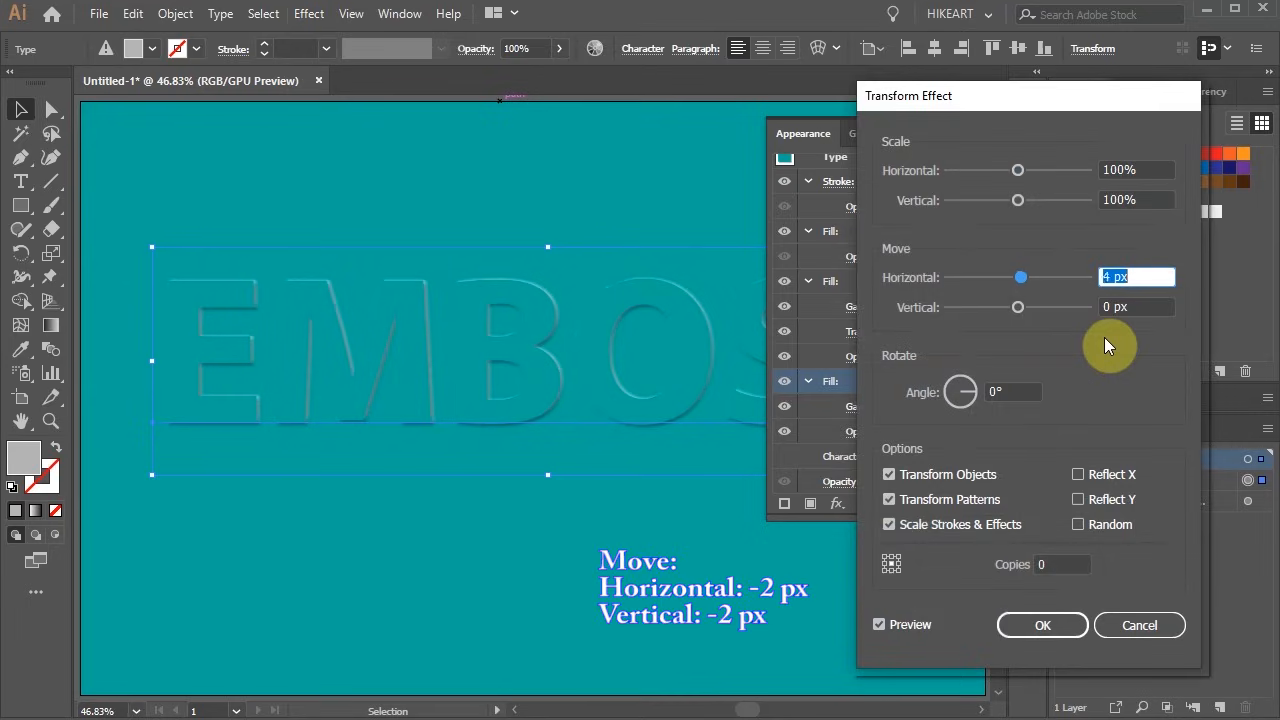
pyautogui.press('Tab')
pyautogui.press('Down')
pyautogui.press('Down')
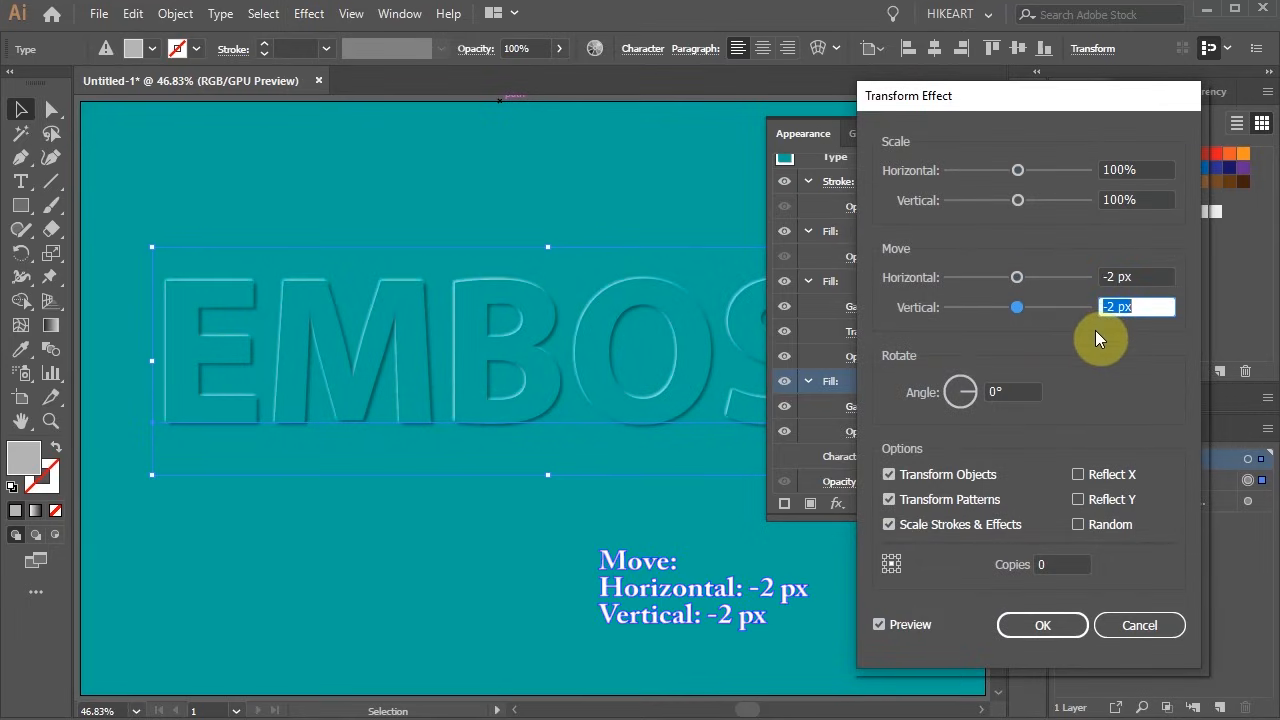
pyautogui.click(1063, 624)
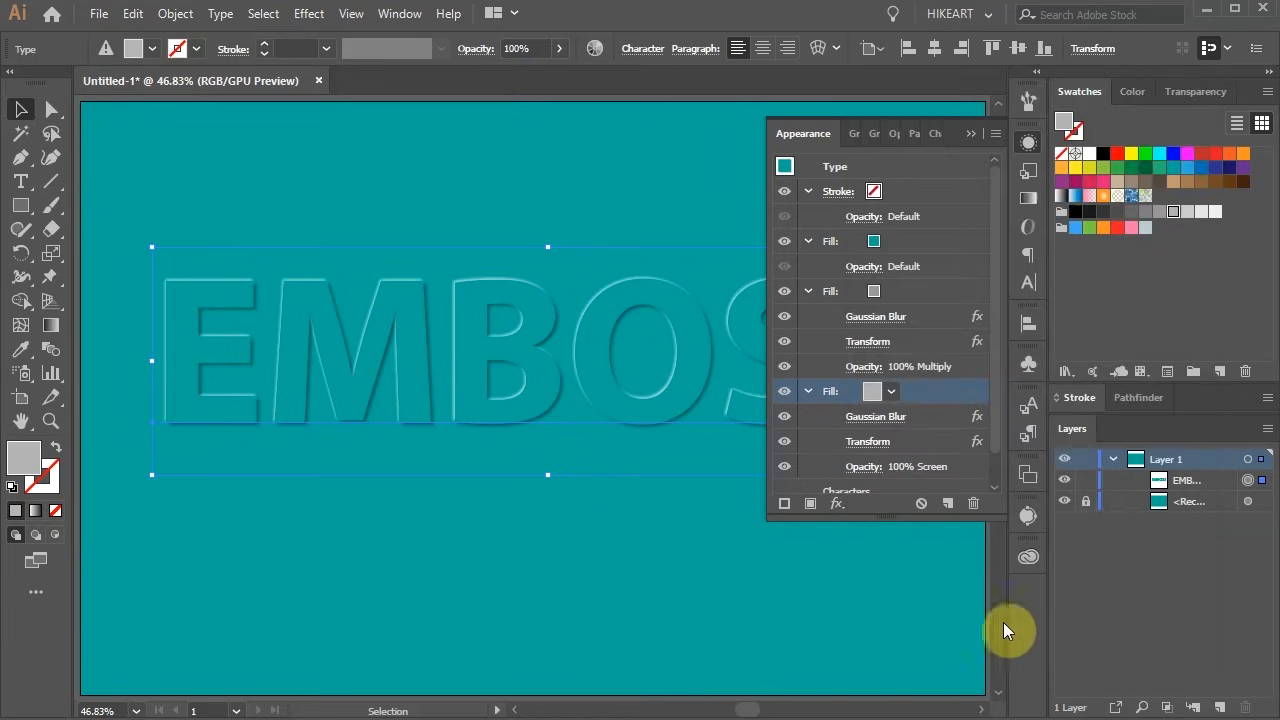
pyautogui.click(907, 607)
pyautogui.click(970, 133)
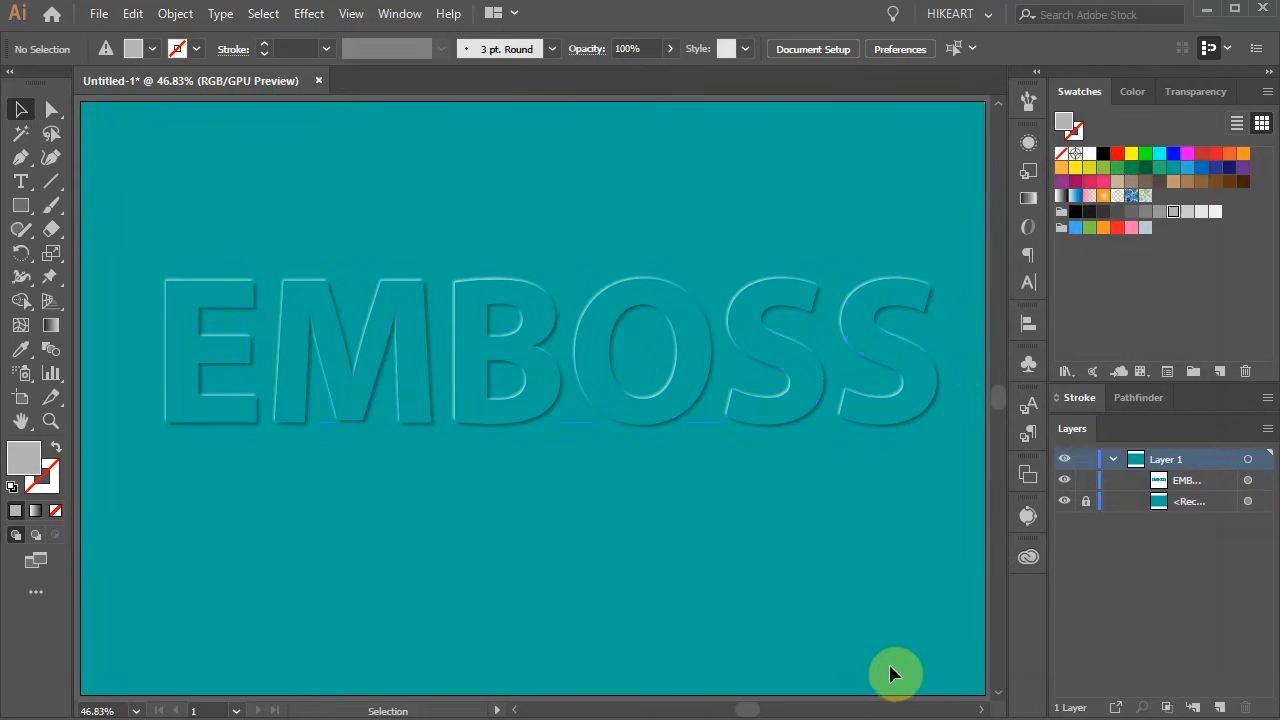
# Step: Save the EMBOSS text's appearance as a new graphic style
pyautogui.click(1029, 170)
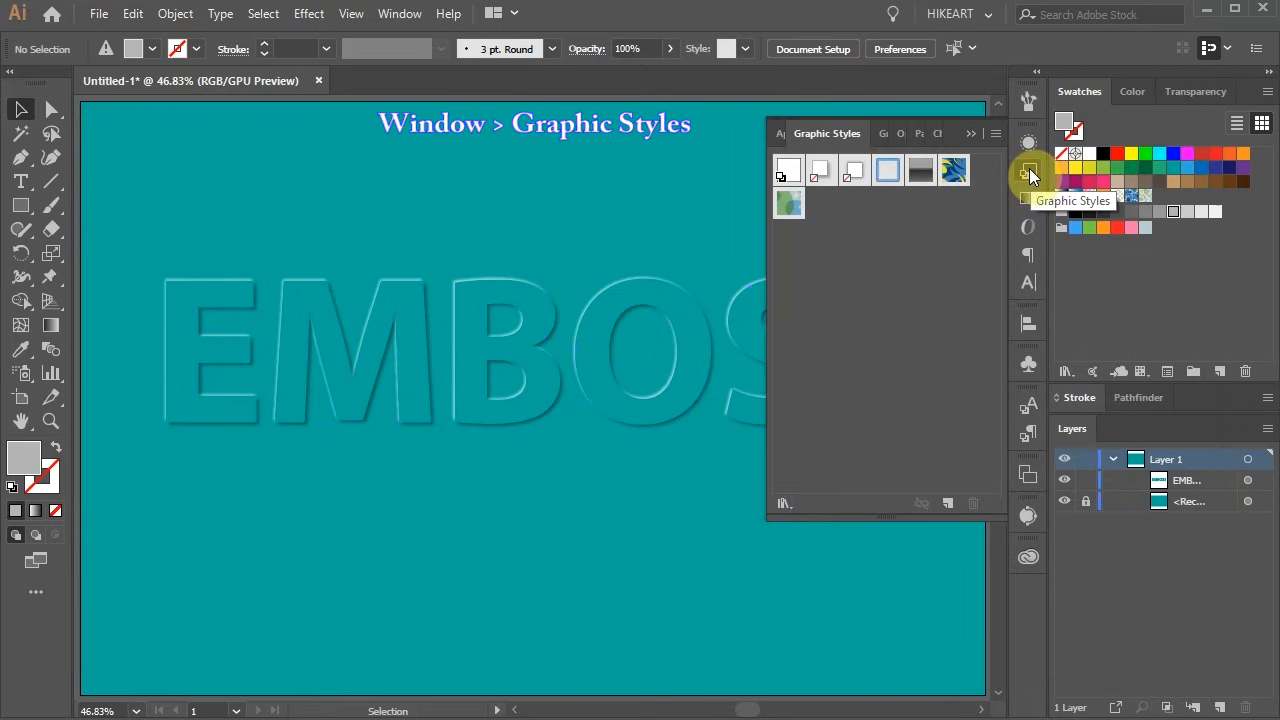
pyautogui.click(399, 14)
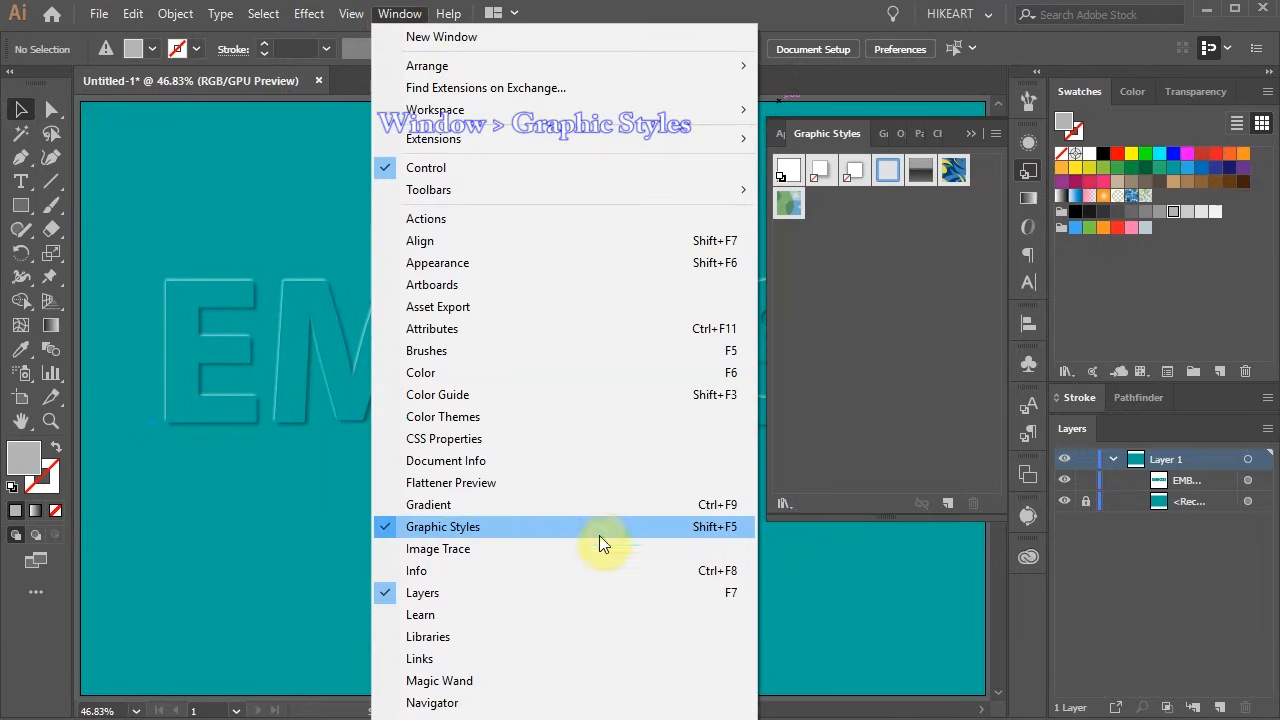
pyautogui.click(790, 390)
pyautogui.click(514, 349)
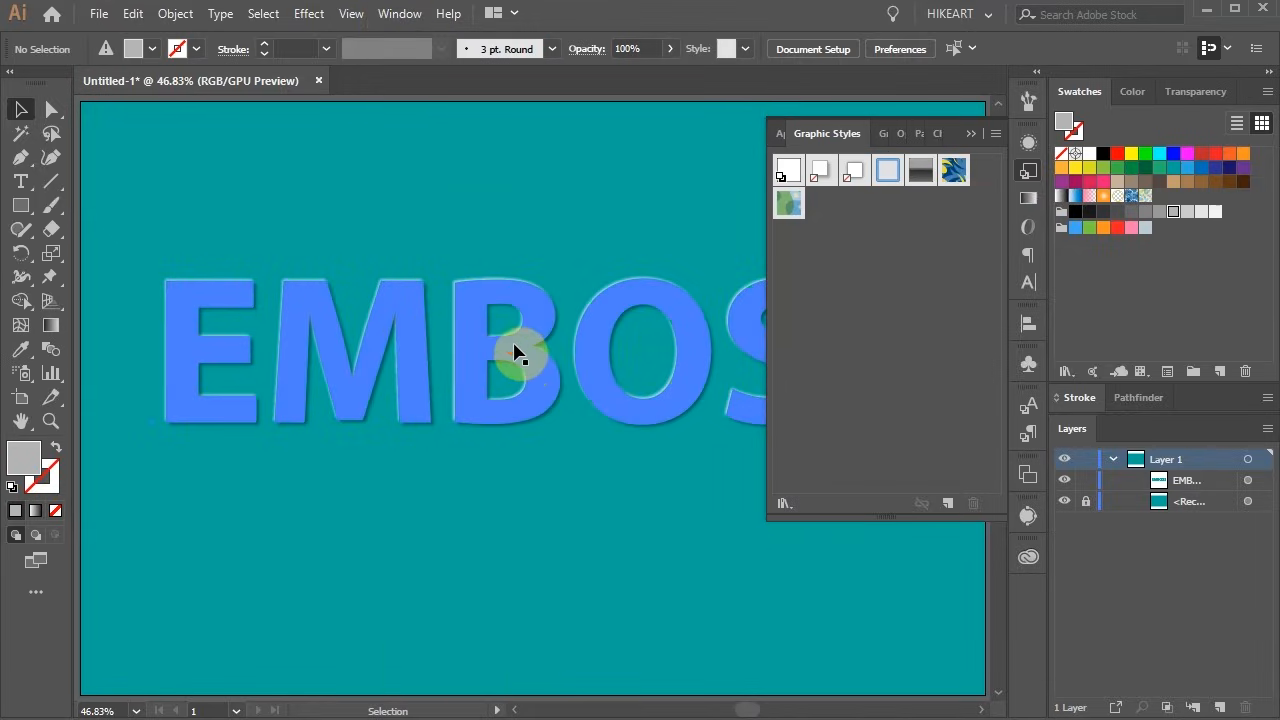
pyautogui.moveTo(514, 349); pyautogui.dragTo(826, 218)
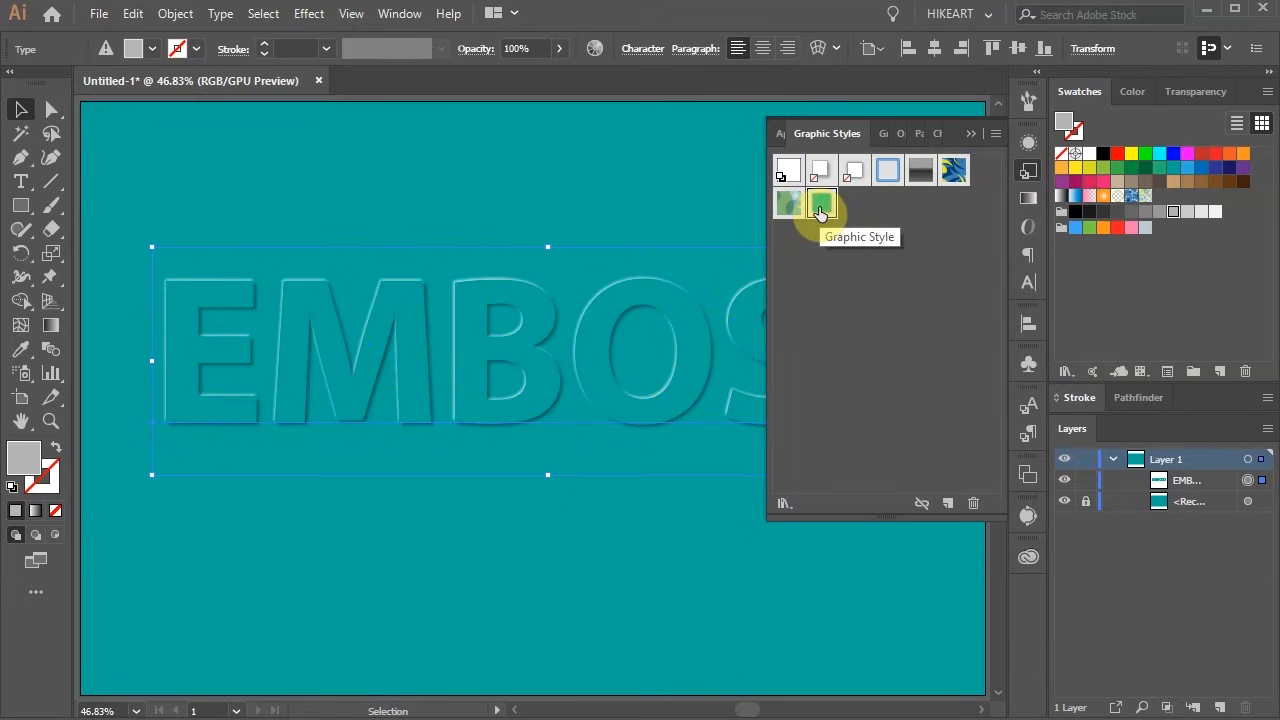
# Step: Delete the EMBOSS text from the artboard
pyautogui.click(971, 133)
pyautogui.click(602, 403)
pyautogui.press('Delete')
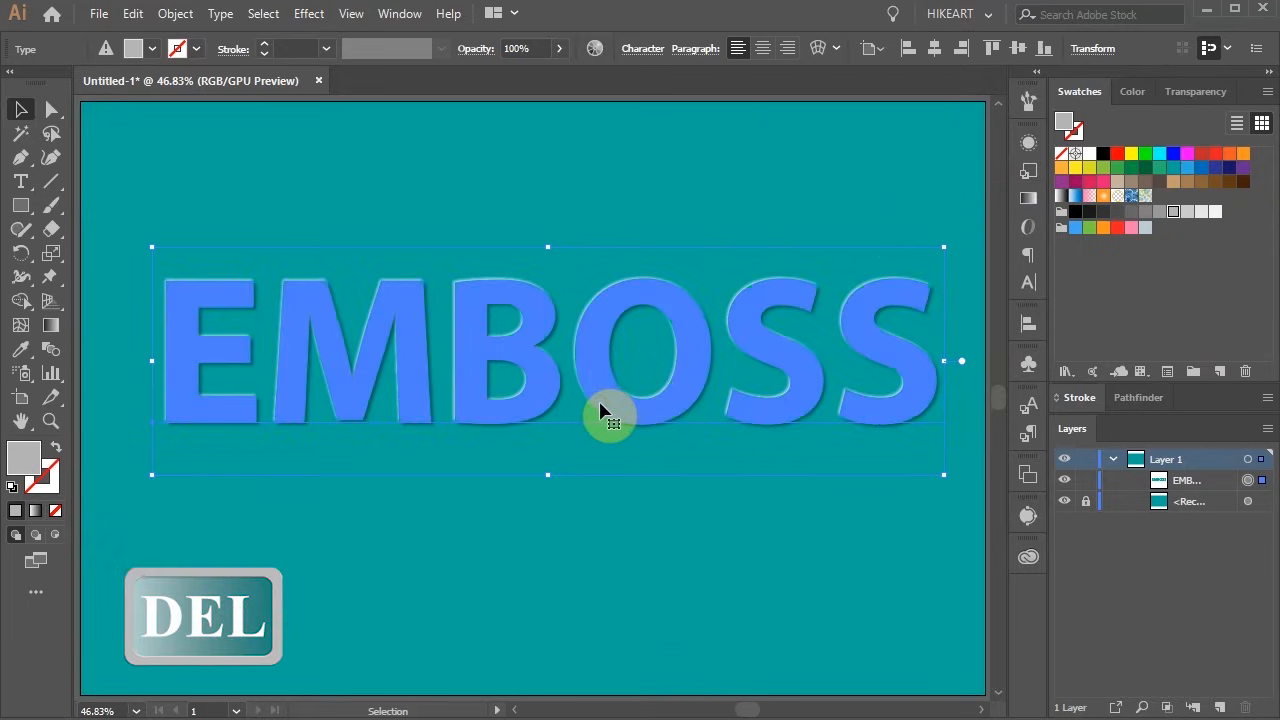
# Step: Add the text "emboss" on the teal background and set its font to Impact
pyautogui.click(20, 183)
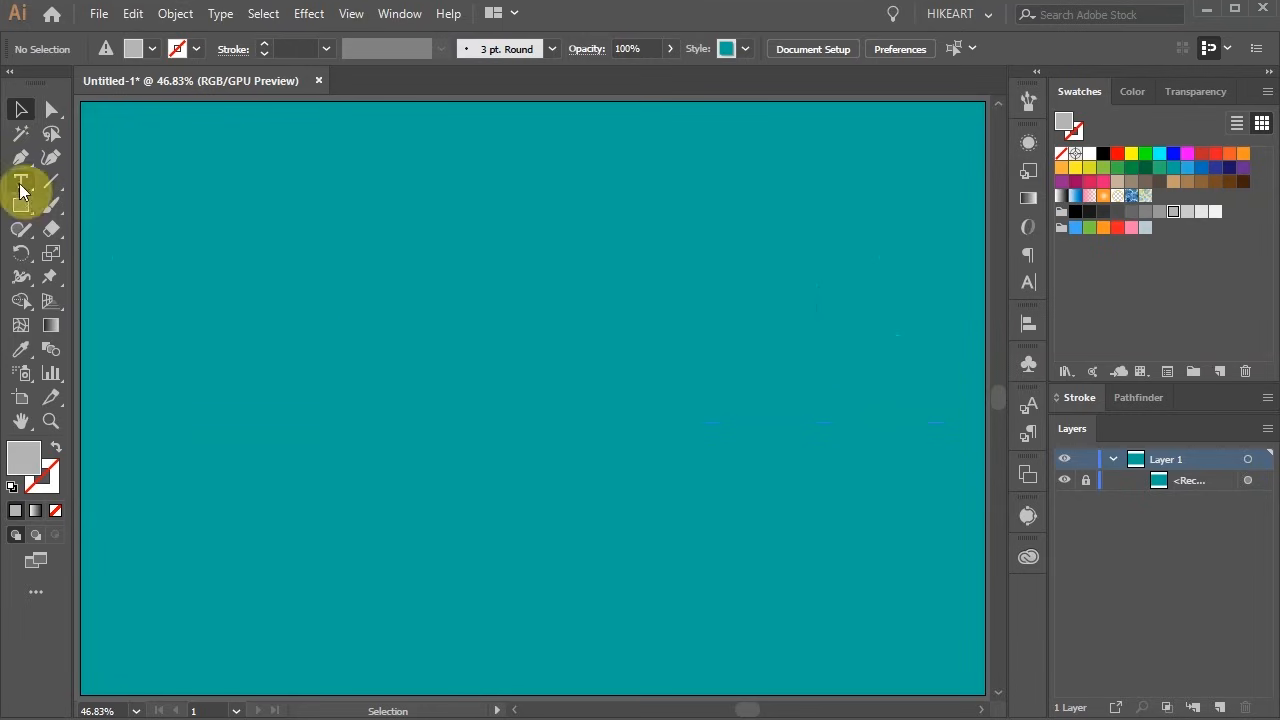
pyautogui.click(512, 468)
pyautogui.write('emboss')
pyautogui.moveTo(868, 400); pyautogui.dragTo(191, 371)
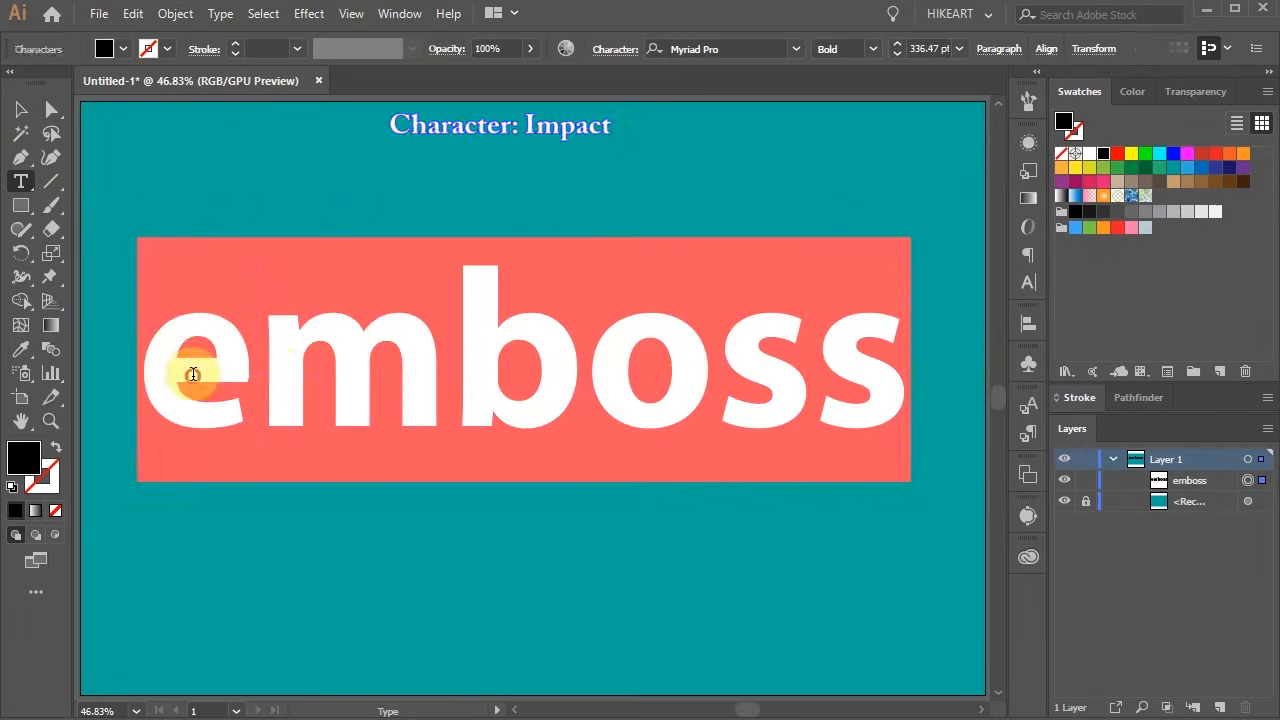
pyautogui.click(798, 48)
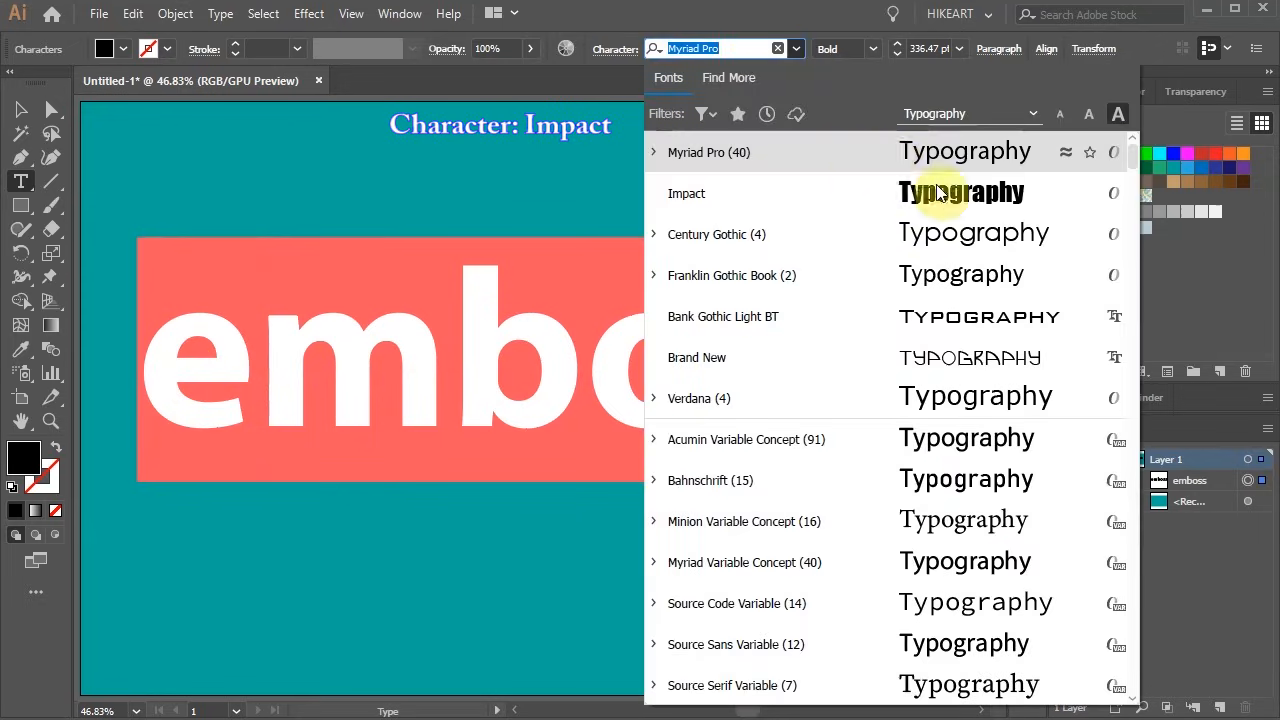
pyautogui.click(980, 193)
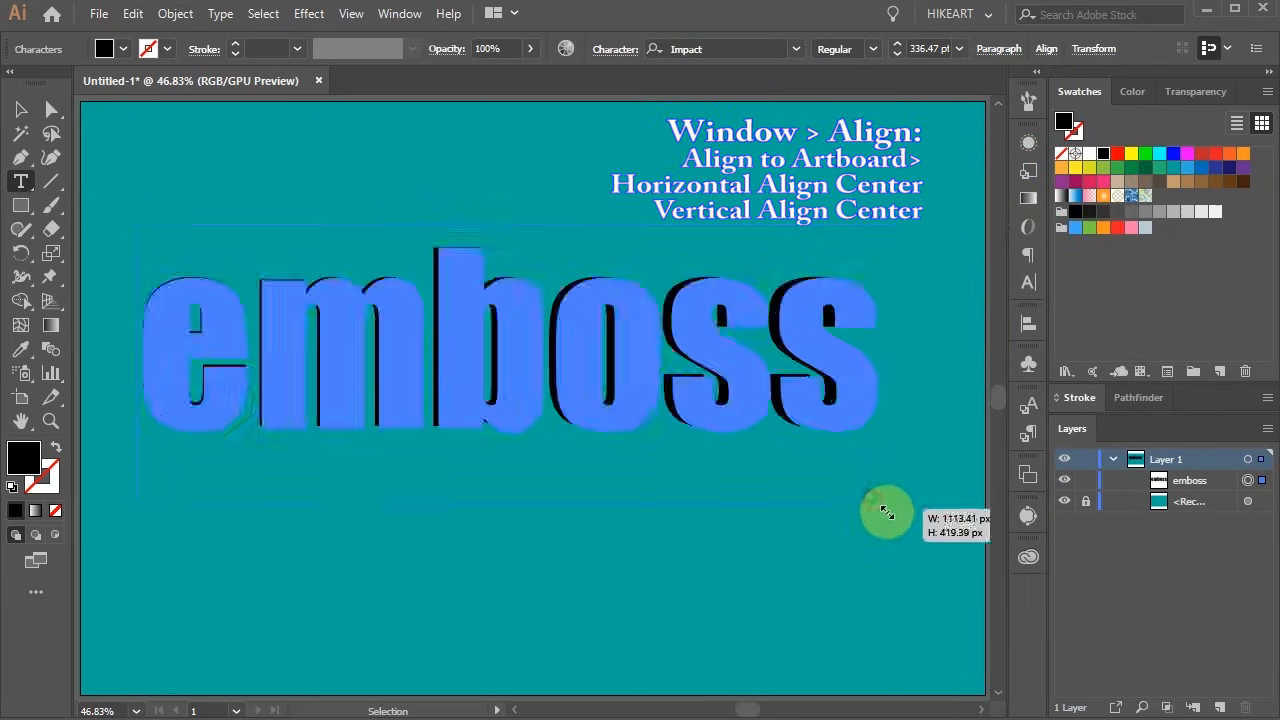
# Step: Enlarge the emboss text to about 375 pt and center it horizontally and vertically on the artboard
pyautogui.moveTo(880, 509); pyautogui.dragTo(831, 466)
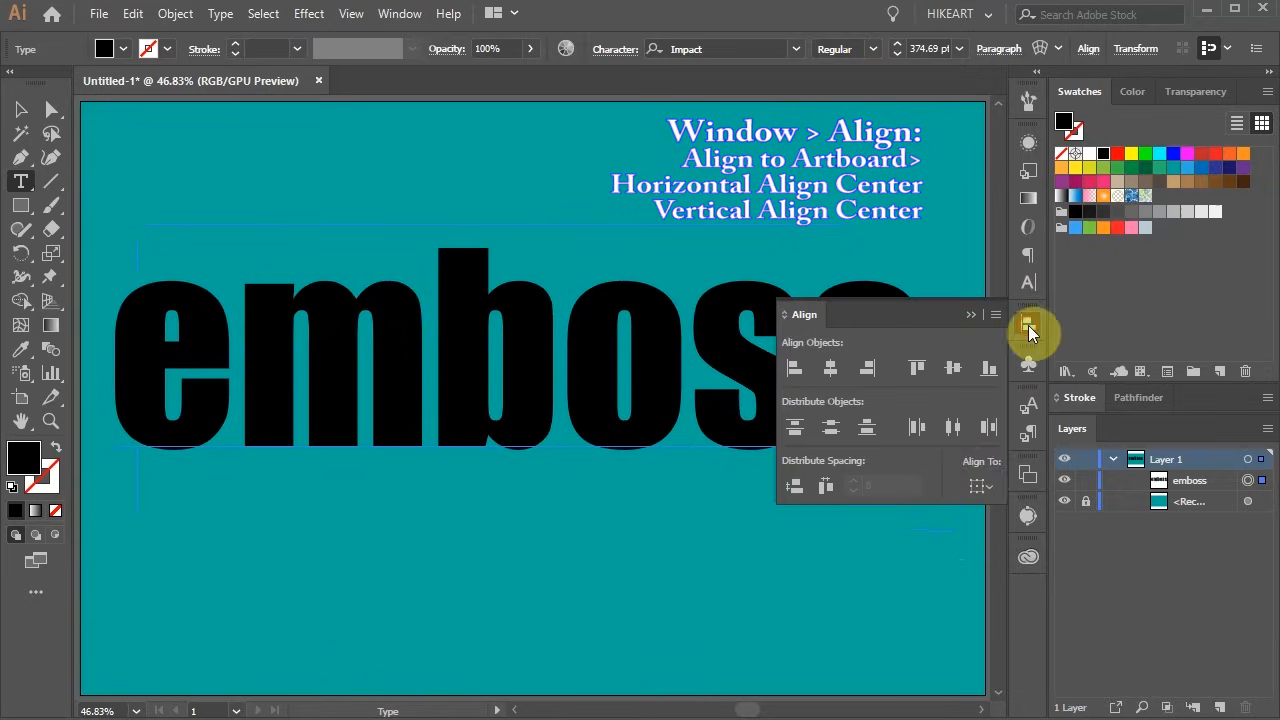
pyautogui.click(978, 486)
pyautogui.click(1040, 554)
pyautogui.click(830, 368)
pyautogui.click(953, 368)
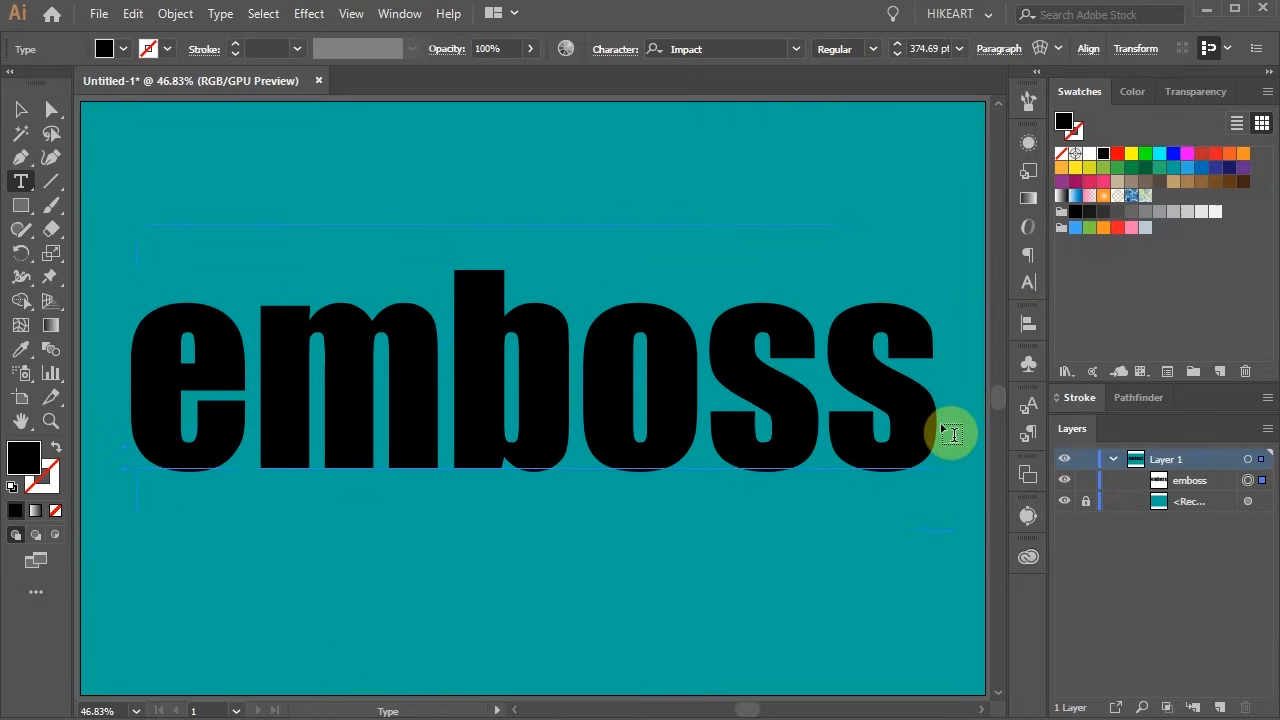
# Step: Apply the saved teal emboss graphic style to the emboss text and move the text up to free space below it
pyautogui.click(21, 110)
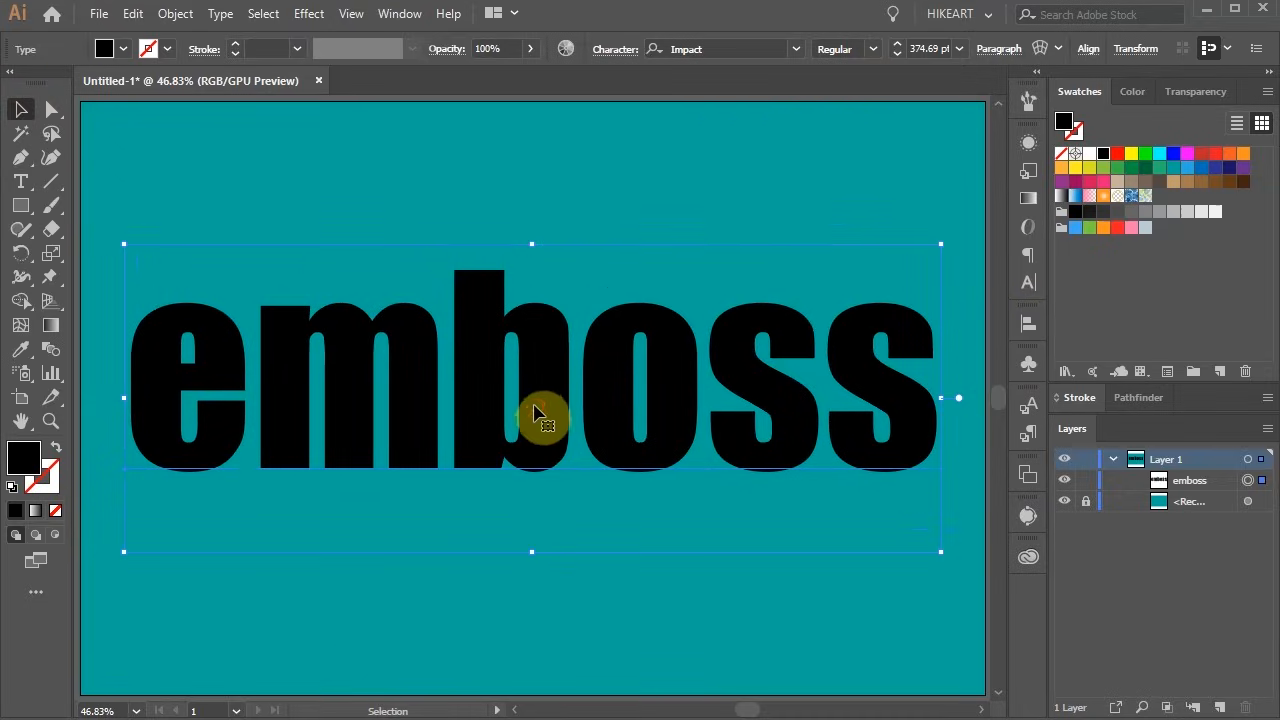
pyautogui.click(1036, 172)
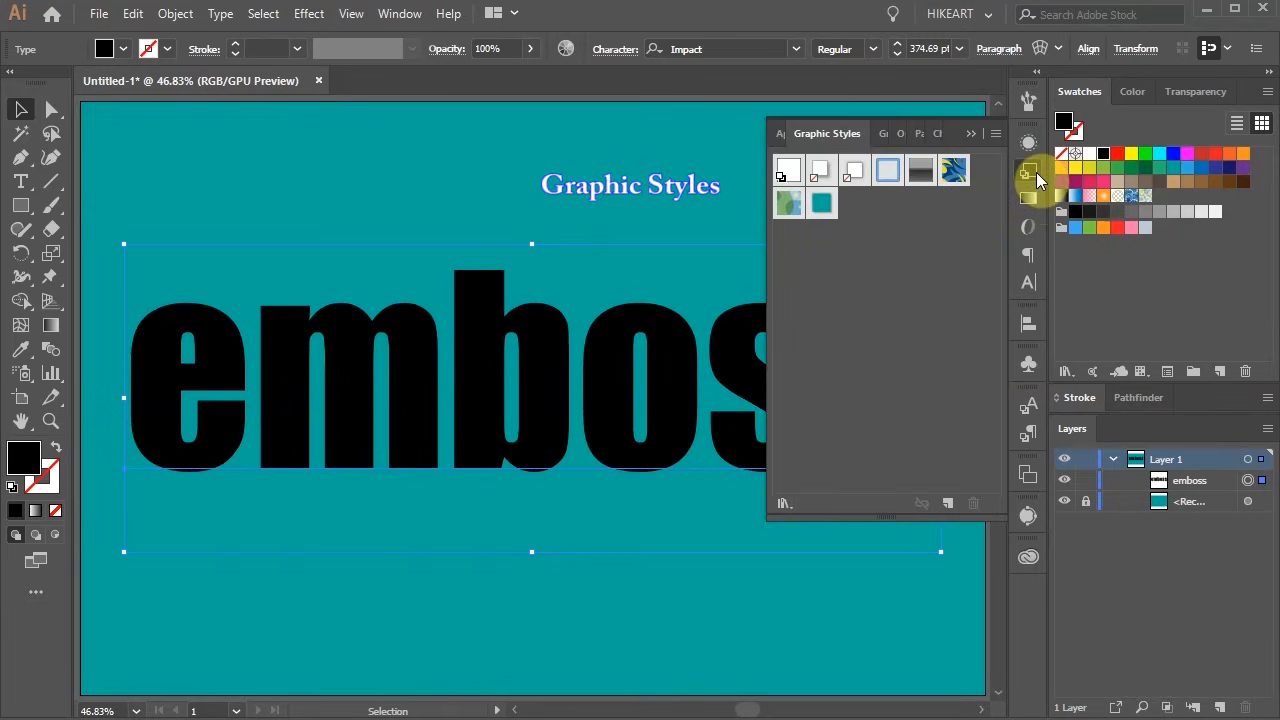
pyautogui.click(826, 207)
pyautogui.moveTo(586, 409); pyautogui.dragTo(595, 310)
# Step: Draw a curved half-heart path below the text with the Pen tool and reflect a copy of it to form a heart
pyautogui.click(537, 563)
pyautogui.press('p')
pyautogui.moveTo(521, 525); pyautogui.dragTo(521, 452)
pyautogui.moveTo(428, 525); pyautogui.dragTo(428, 587)
pyautogui.moveTo(521, 628)
pyautogui.mouseDown()
pyautogui.moveTo(604, 599)
pyautogui.moveTo(297, 574)
pyautogui.moveTo(706, 563)
pyautogui.moveTo(480, 577)
pyautogui.mouseUp()
pyautogui.press('o')
pyautogui.keyDown('alt'); pyautogui.click(522, 525); pyautogui.keyUp('alt')
pyautogui.click(857, 551)
# Step: Arrange four embossed hearts in different sizes and rotations below the text, and select the emboss text
pyautogui.press('a')
pyautogui.press('v')
pyautogui.moveTo(456, 632); pyautogui.dragTo(271, 527)
pyautogui.click(500, 356)
pyautogui.click(888, 691)
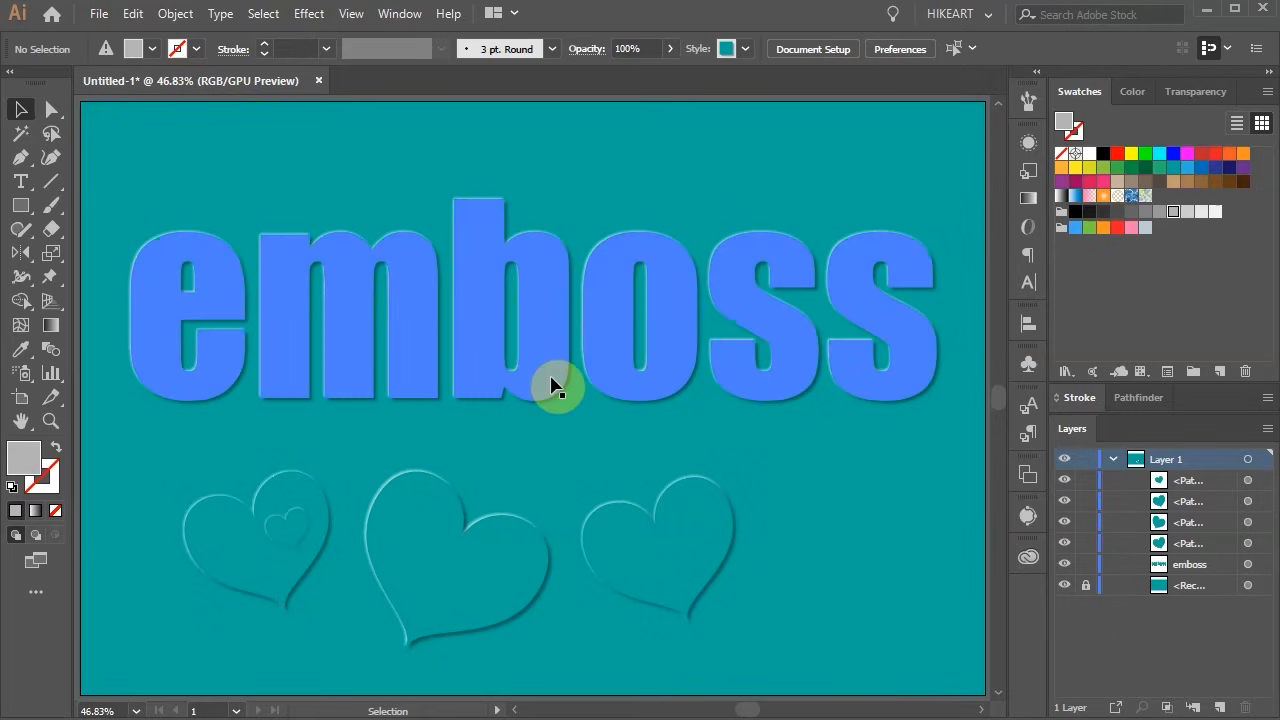
pyautogui.click(551, 384)
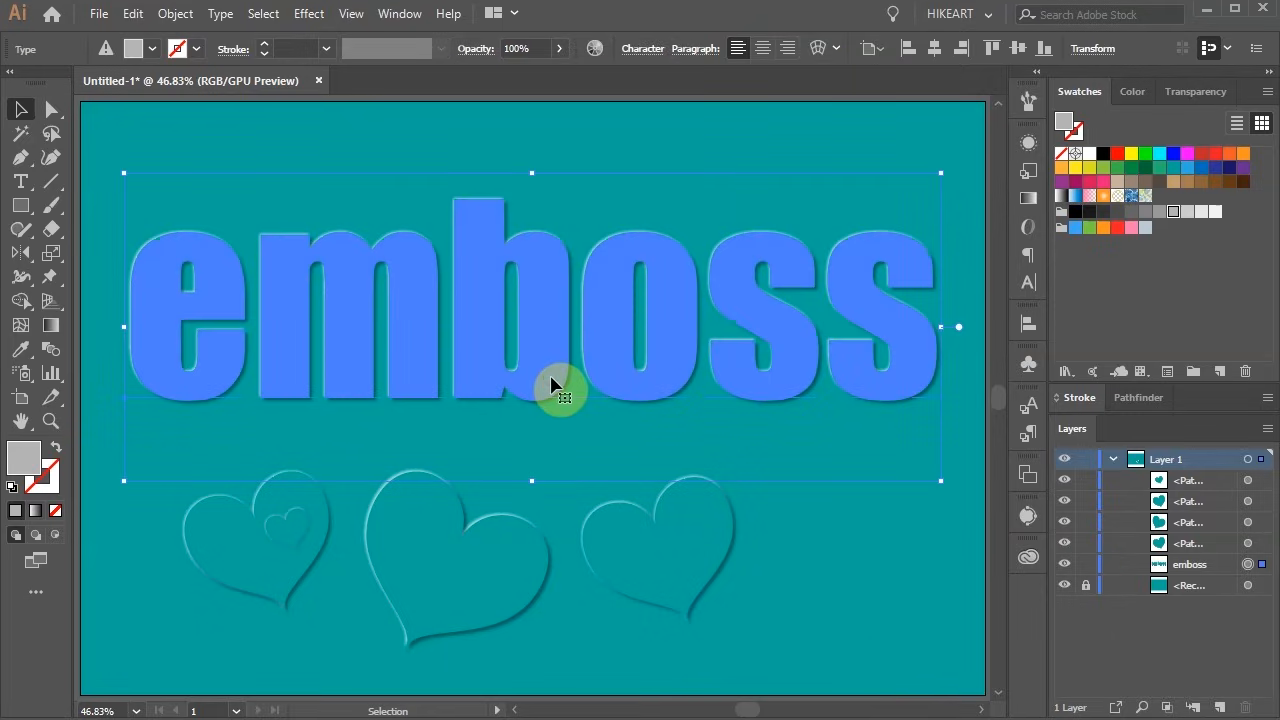
# Step: Try replacing the emboss text with the word "impact" and undo the replacement
pyautogui.click(20, 182)
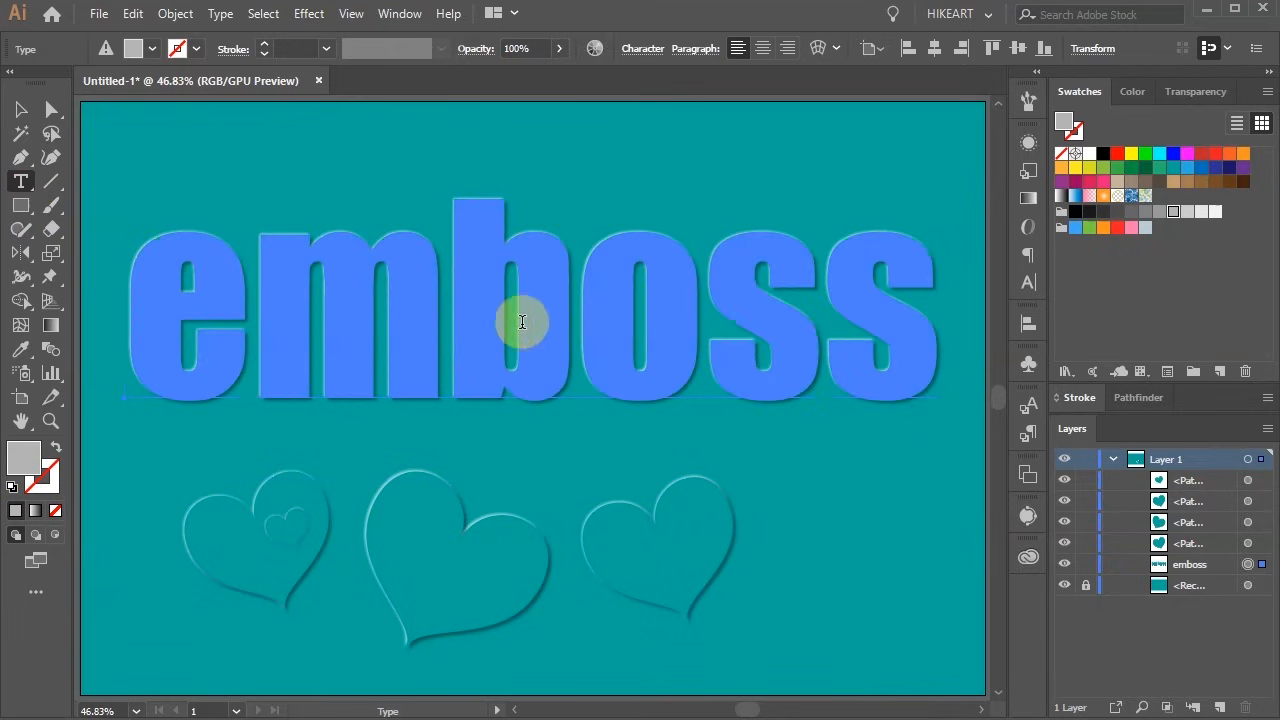
pyautogui.moveTo(134, 314); pyautogui.dragTo(446, 322)
pyautogui.moveTo(532, 330); pyautogui.dragTo(893, 390)
pyautogui.write('im')
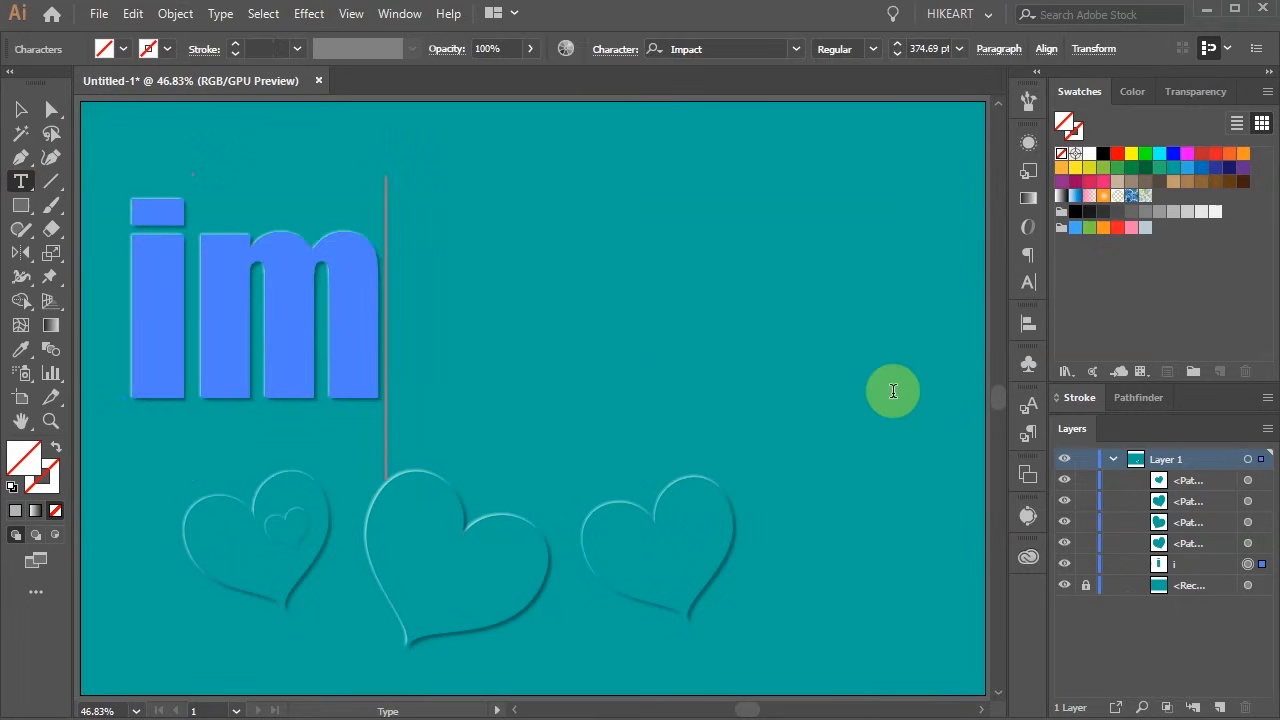
pyautogui.write('pact')
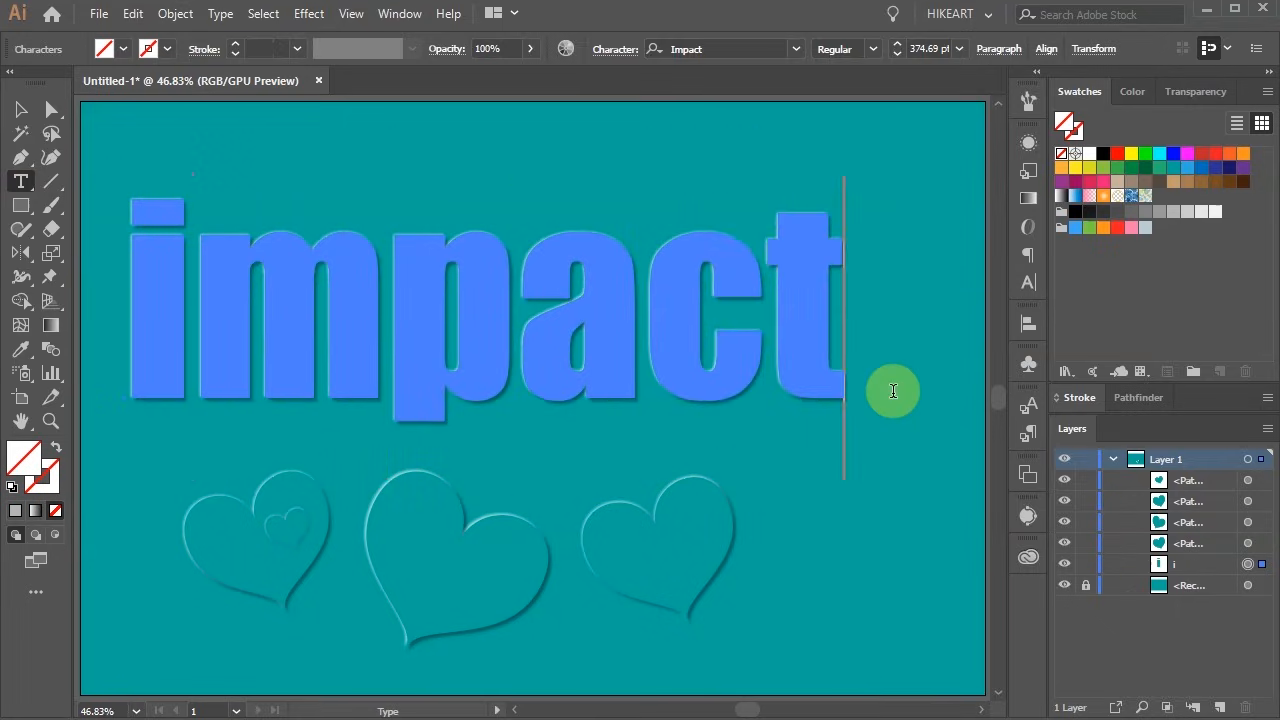
pyautogui.keyDown('ctrl'); pyautogui.click(929, 634); pyautogui.keyUp('ctrl')
pyautogui.hotkey('ctrl', 'z')
pyautogui.hotkey('ctrl', 'z')
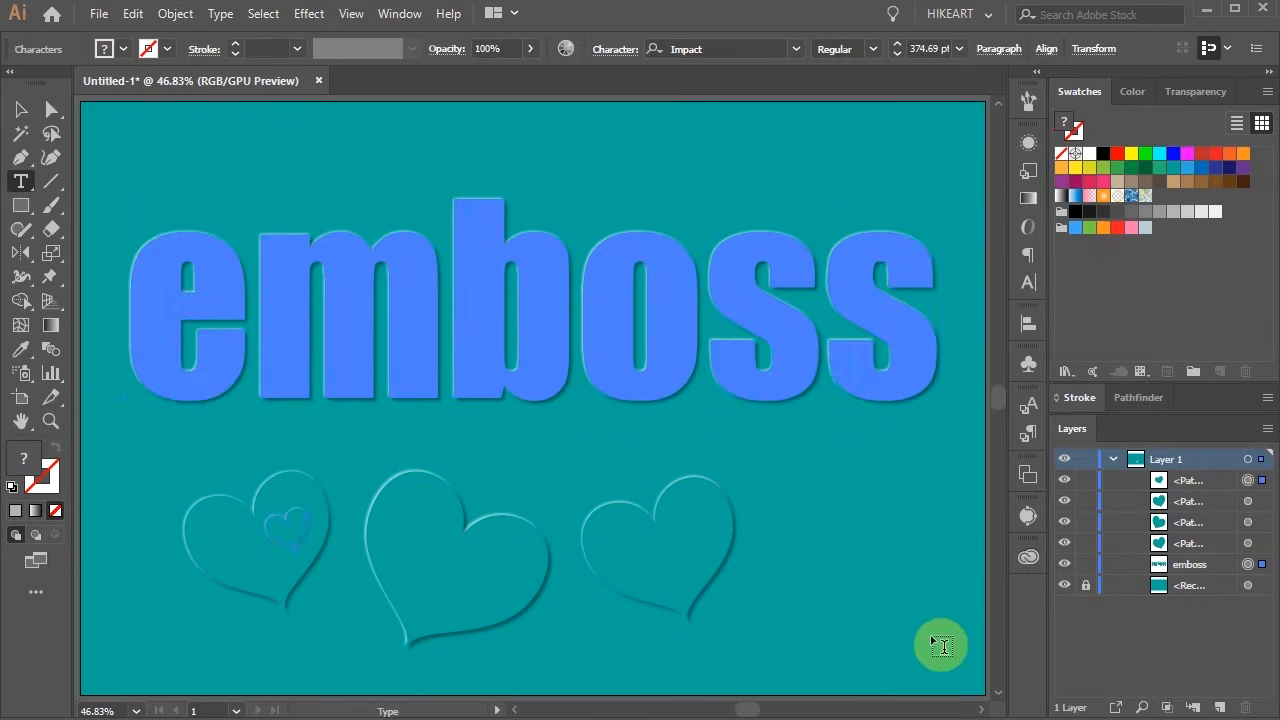
# Step: Try a lighter gray on the emboss text's Multiply fill and restore the medium gray
pyautogui.press('v')
pyautogui.click(663, 360)
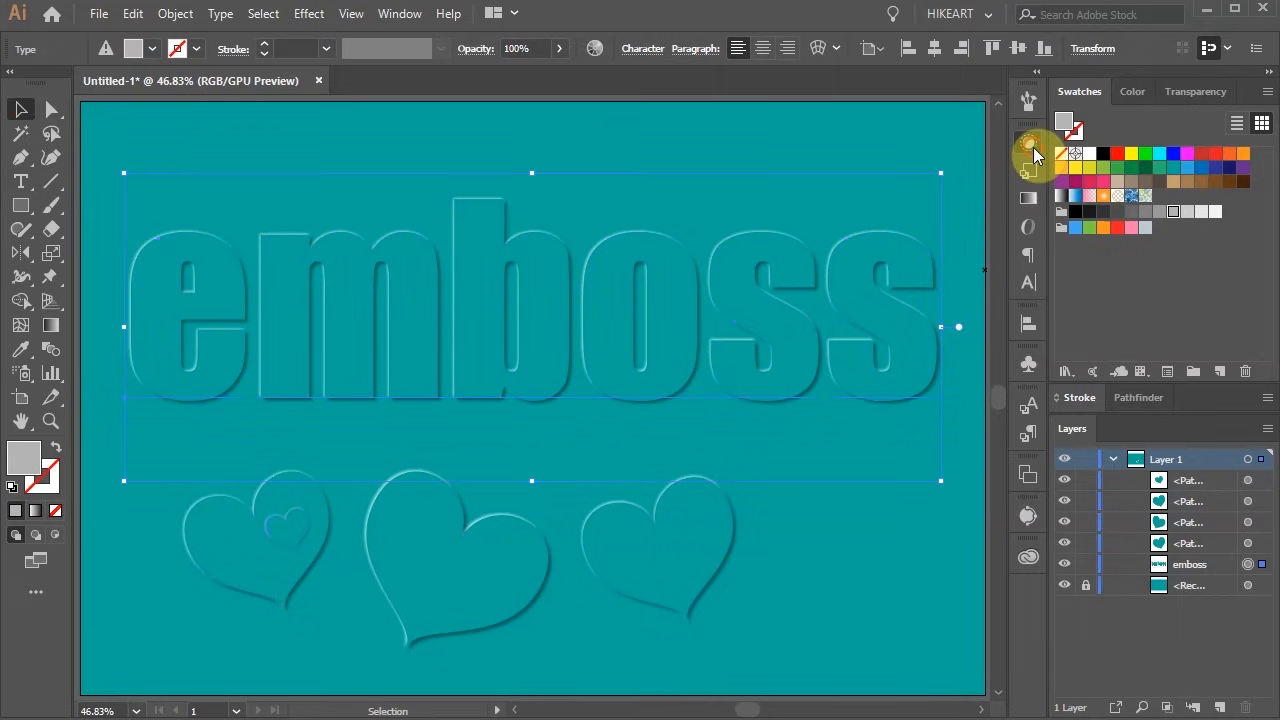
pyautogui.click(1033, 147)
pyautogui.click(873, 291)
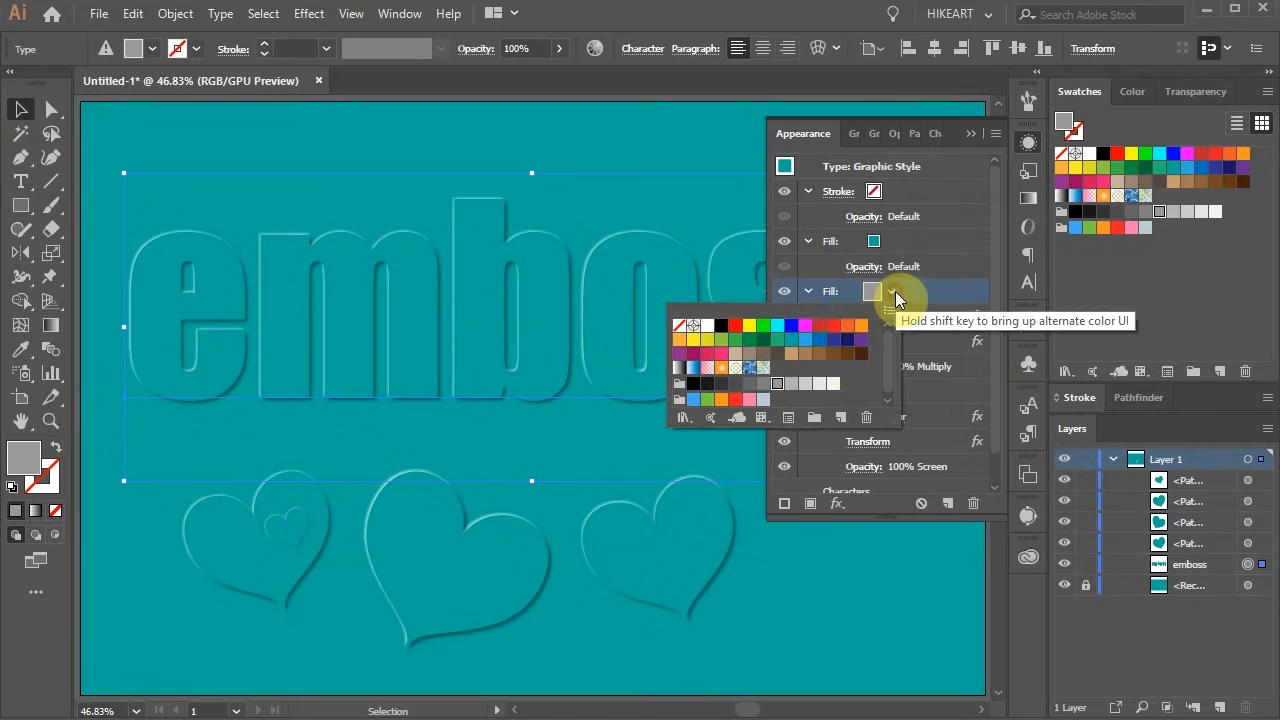
pyautogui.click(805, 388)
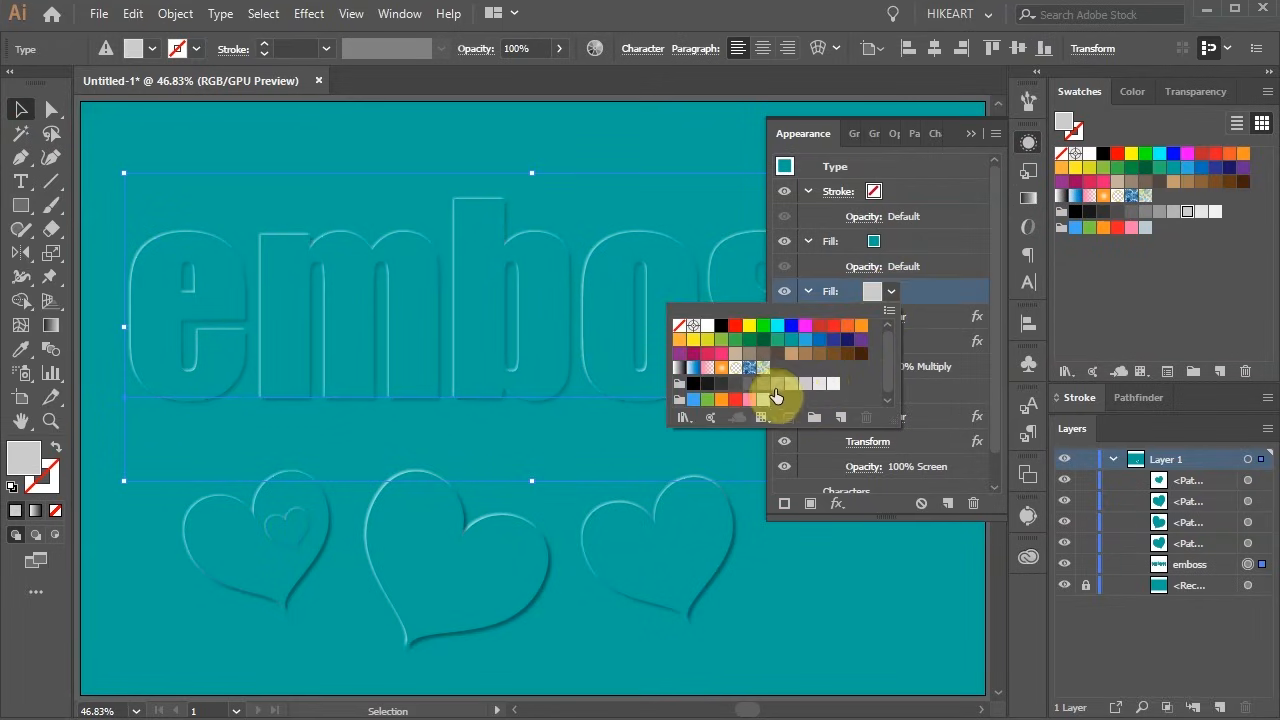
pyautogui.click(775, 385)
pyautogui.click(926, 298)
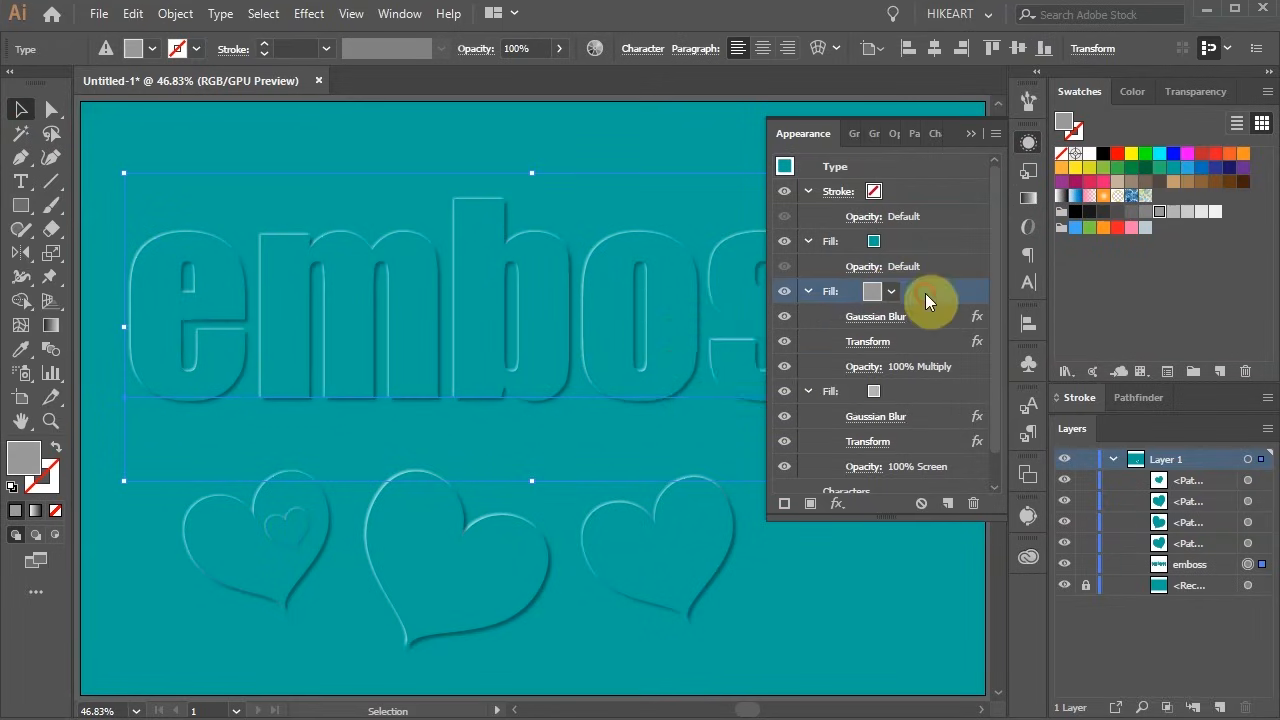
# Step: Try a different value in the Multiply fill's Transform effect, open the fill's opacity settings, and deselect the emboss text
pyautogui.click(866, 342)
pyautogui.click(879, 625)
pyautogui.doubleClick(1106, 277)
pyautogui.hotkey('shift', 'Up')
pyautogui.click(1042, 625)
pyautogui.click(899, 366)
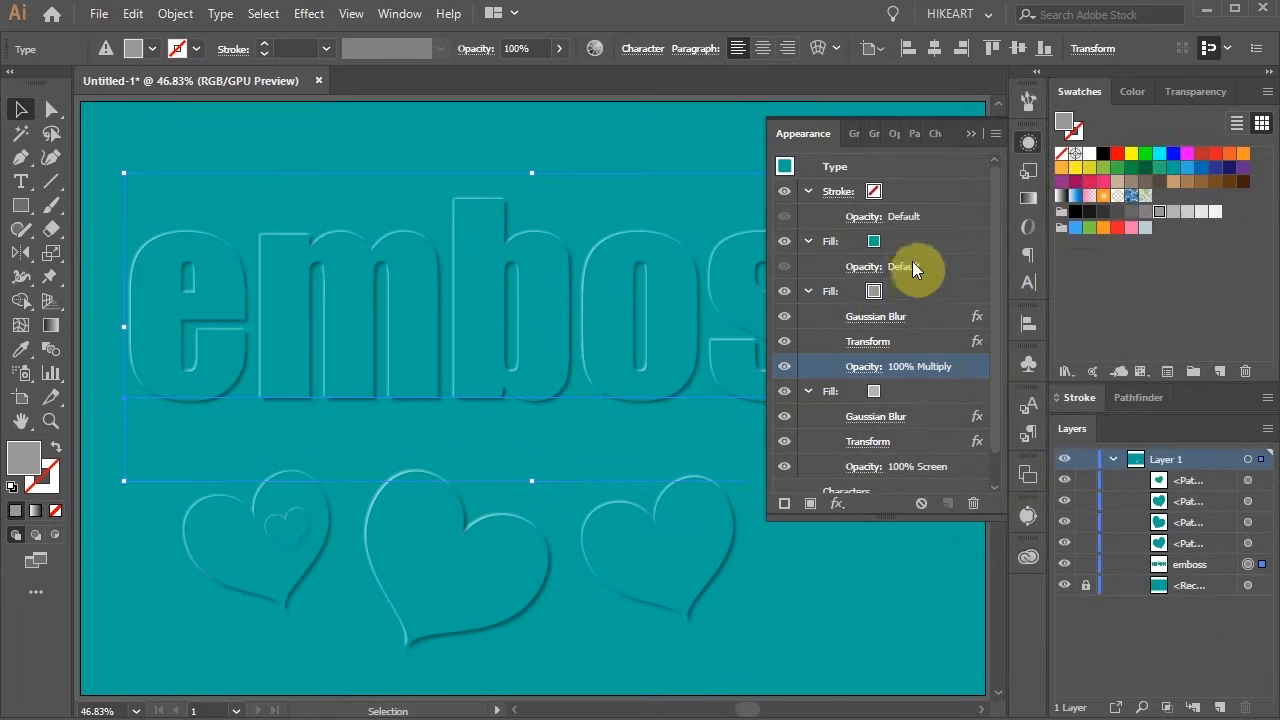
pyautogui.click(975, 136)
pyautogui.click(920, 606)
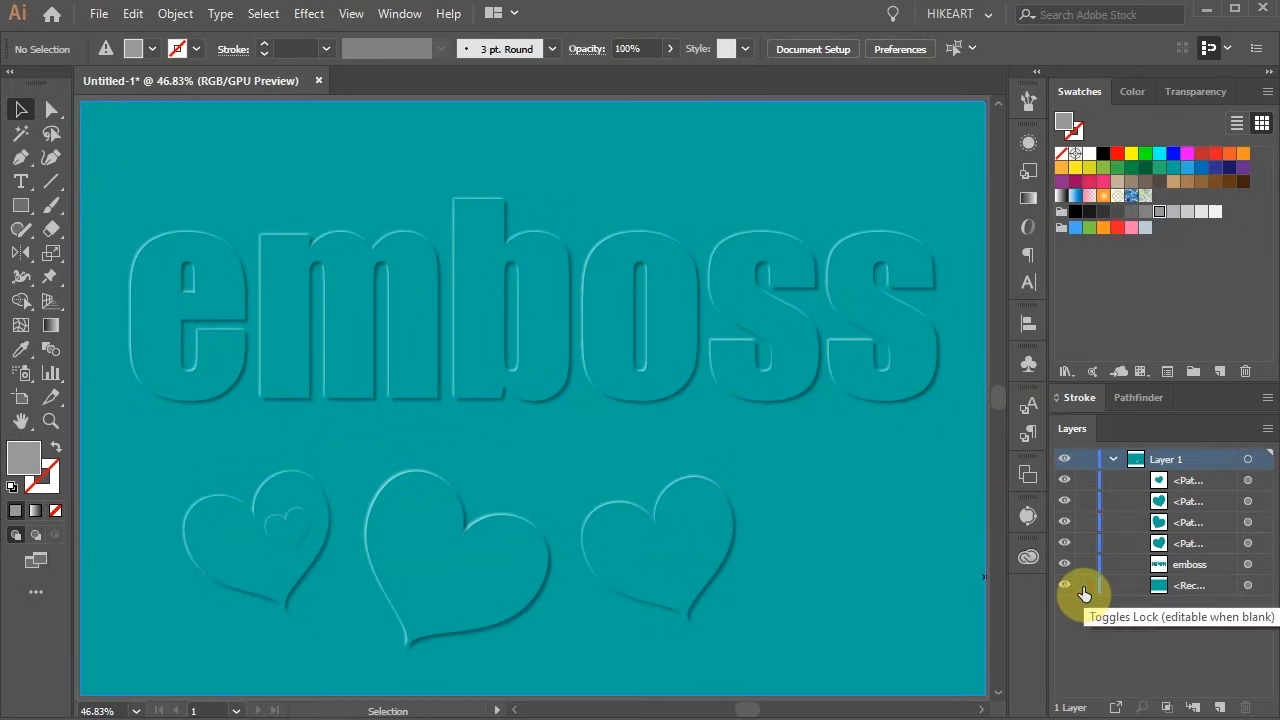
# Step: Unlock the background rectangle and fill it with the pale pink color from My Library
pyautogui.click(1247, 586)
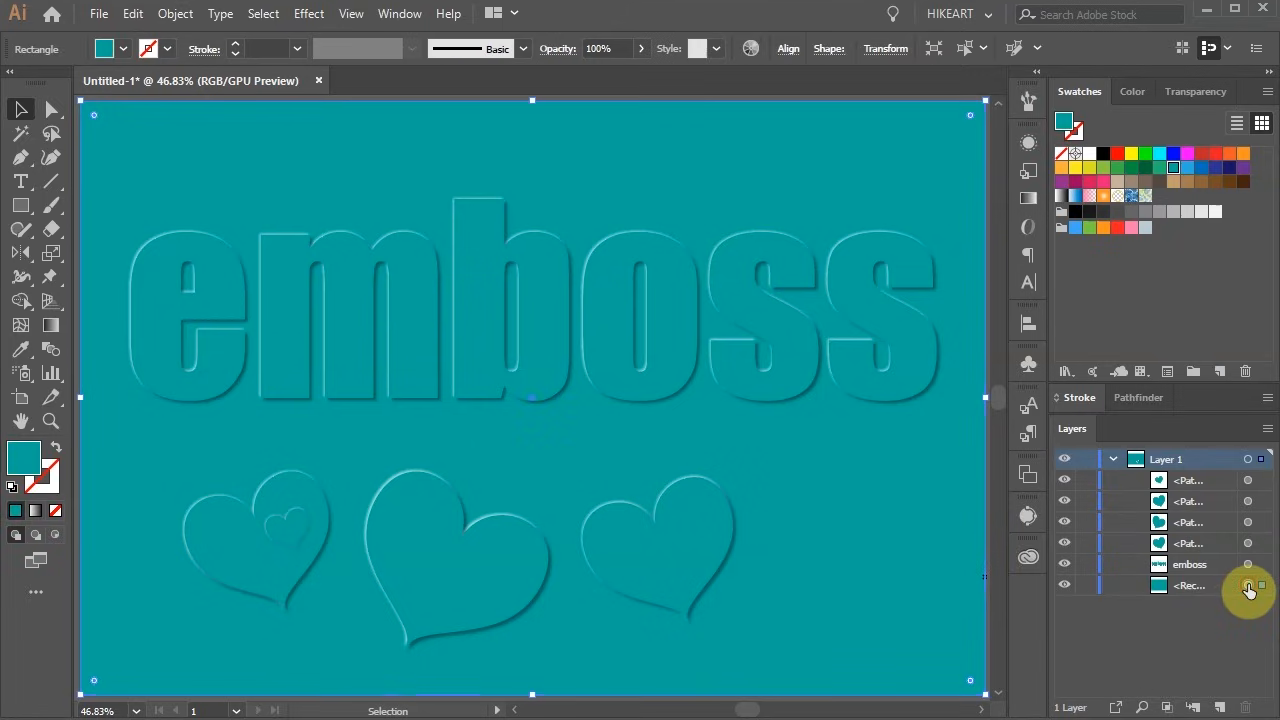
pyautogui.click(1028, 556)
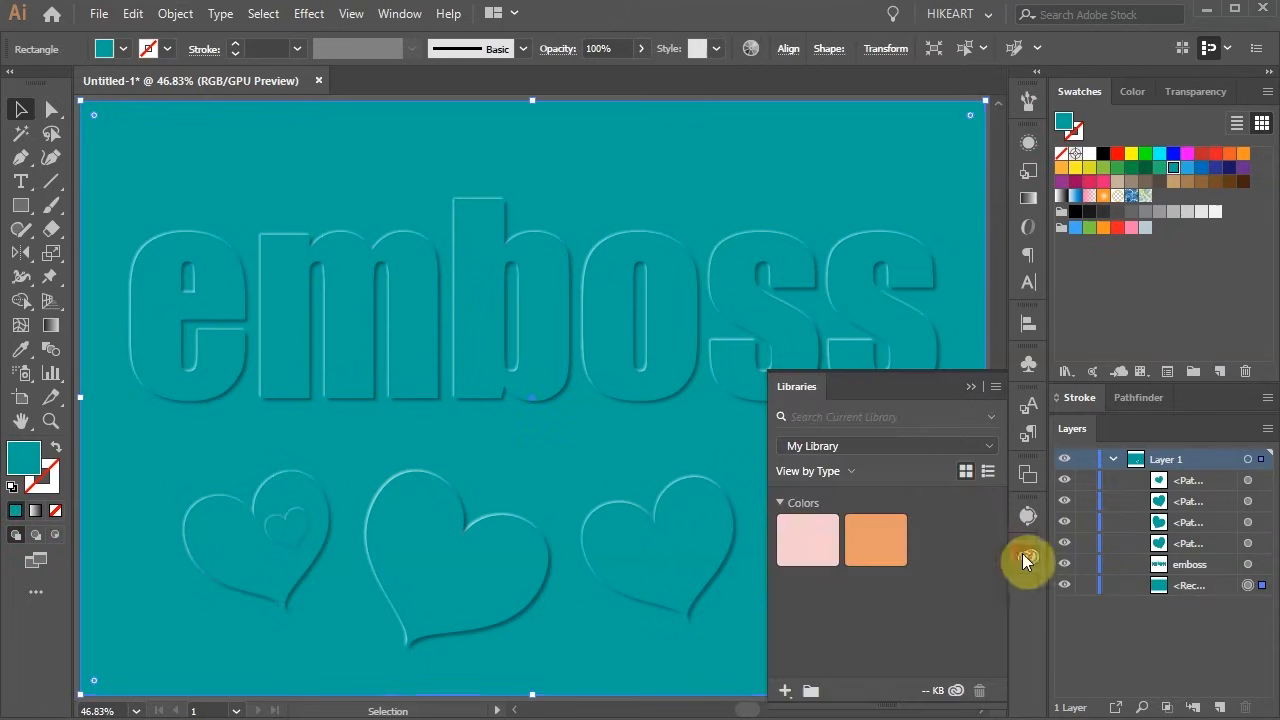
pyautogui.click(816, 542)
pyautogui.click(971, 387)
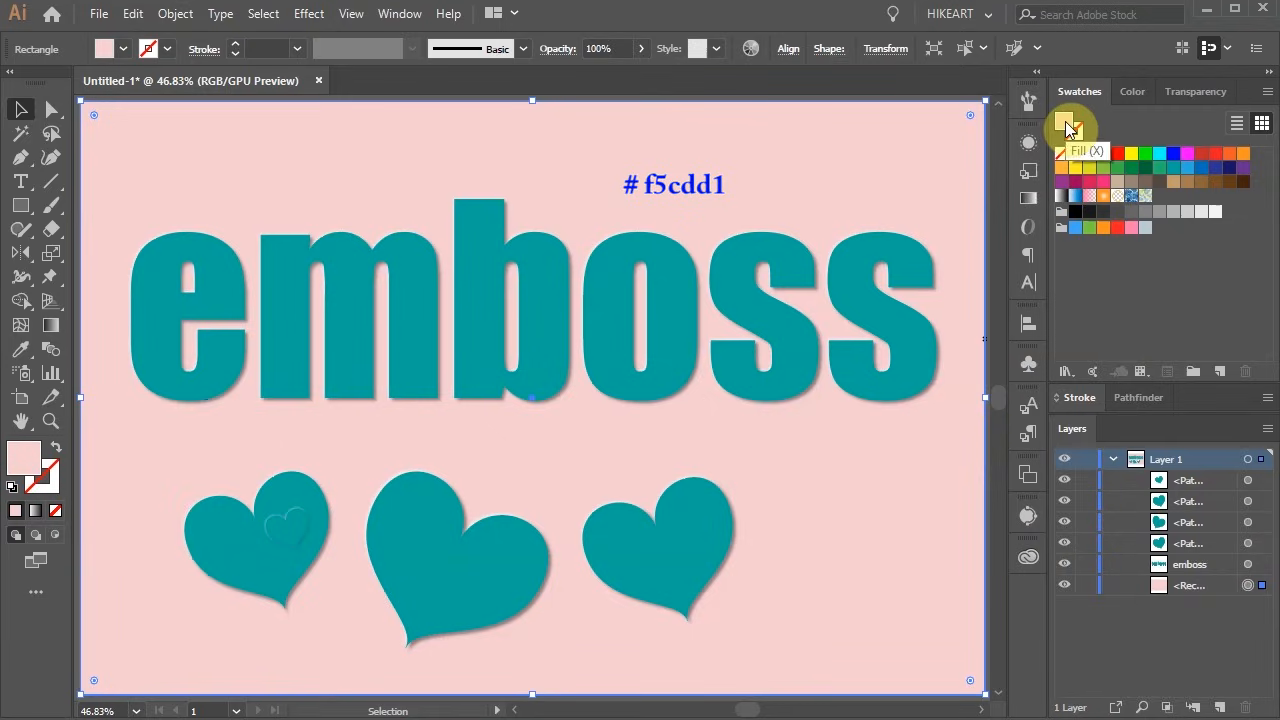
# Step: Copy the background's hex code f5cdd1 and apply it to the teal fill of the emboss text
pyautogui.click(1132, 91)
pyautogui.click(1228, 224)
pyautogui.hotkey('ctrl', 'c')
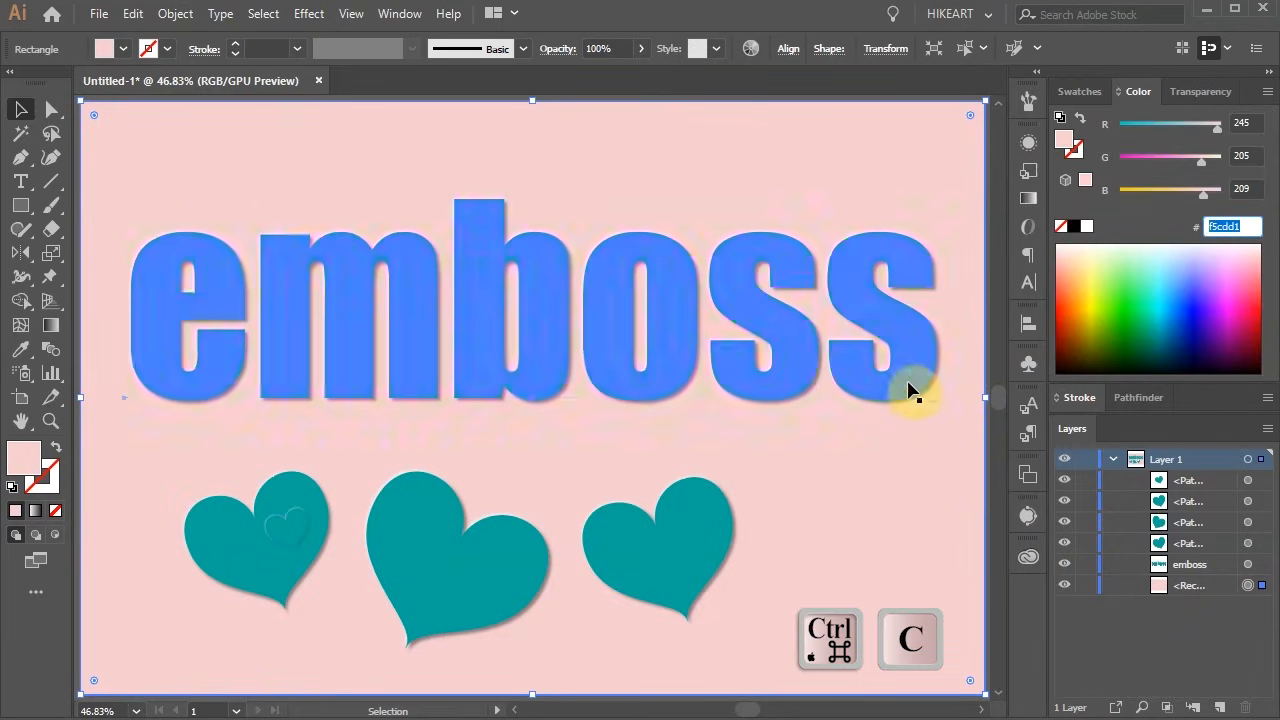
pyautogui.click(910, 390)
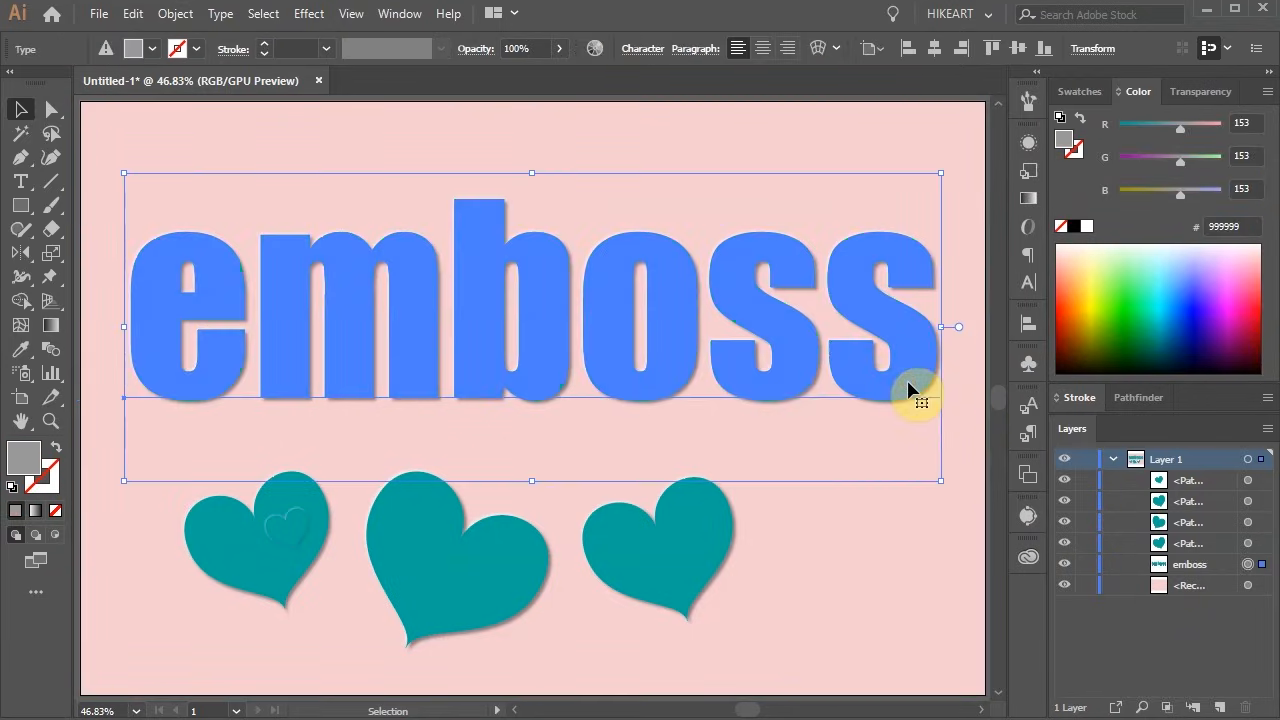
pyautogui.click(1029, 142)
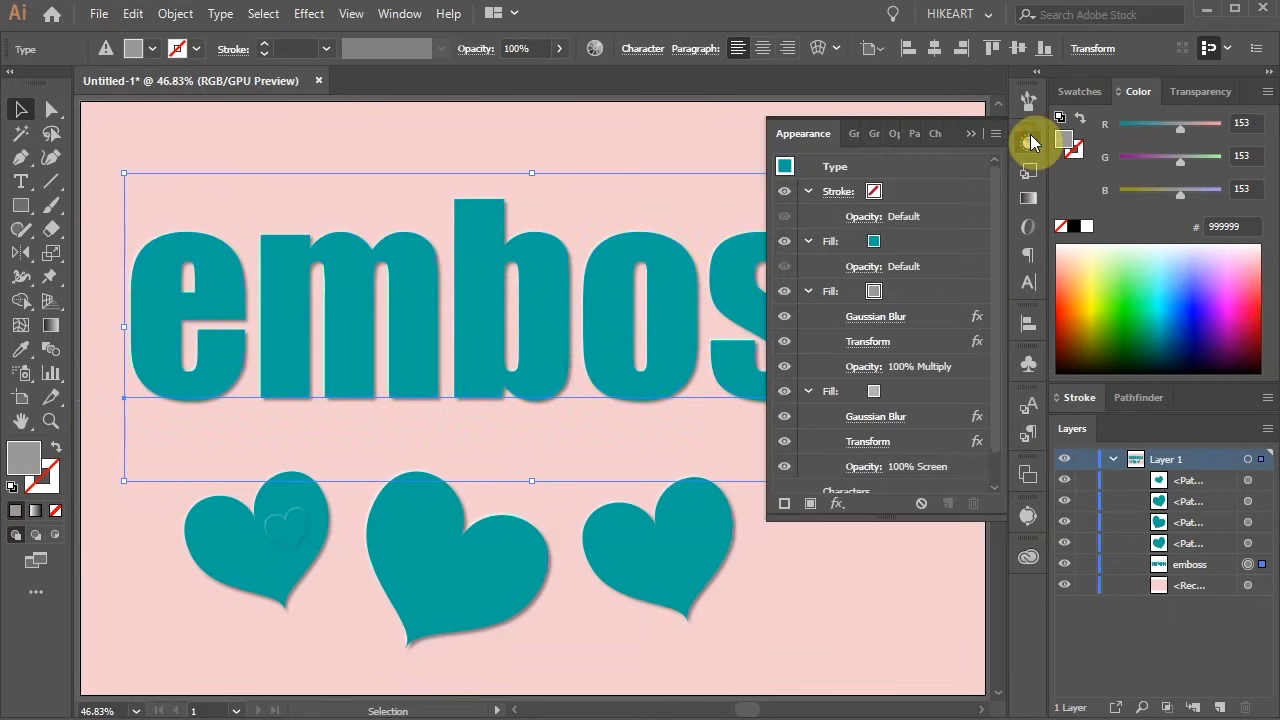
pyautogui.click(875, 243)
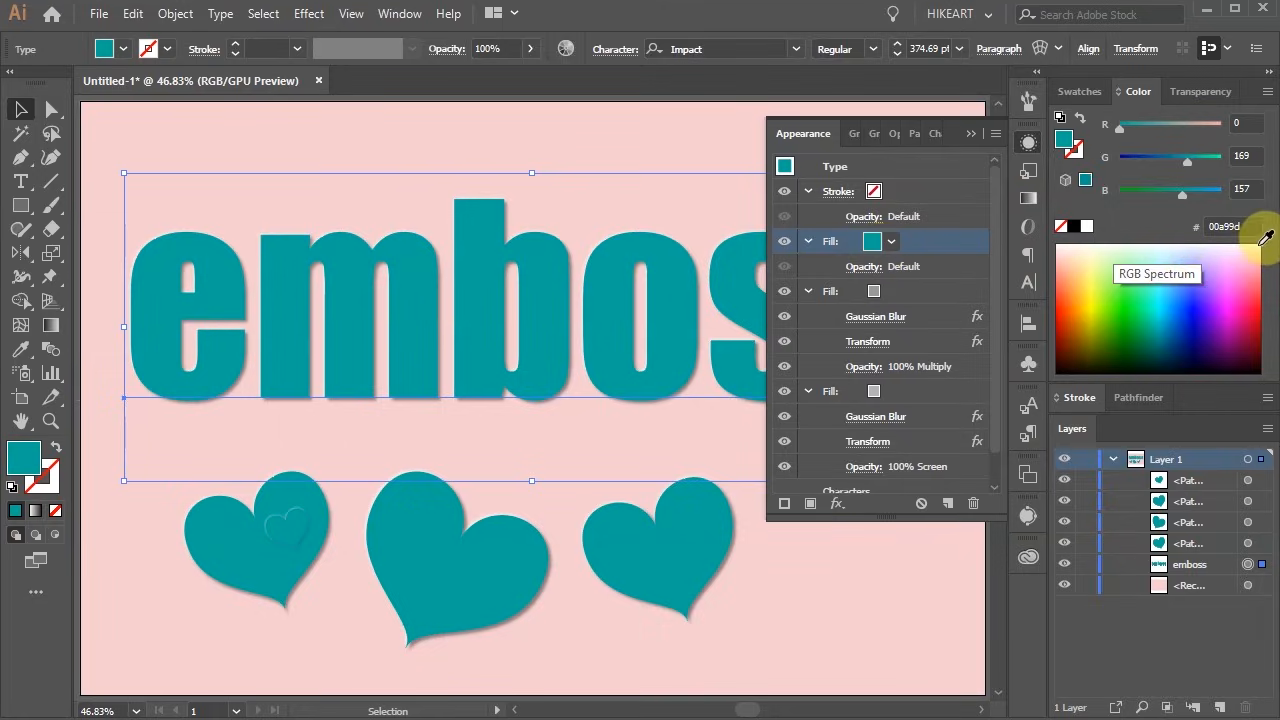
pyautogui.moveTo(1245, 228); pyautogui.dragTo(1209, 225)
pyautogui.hotkey('ctrl', 'v')
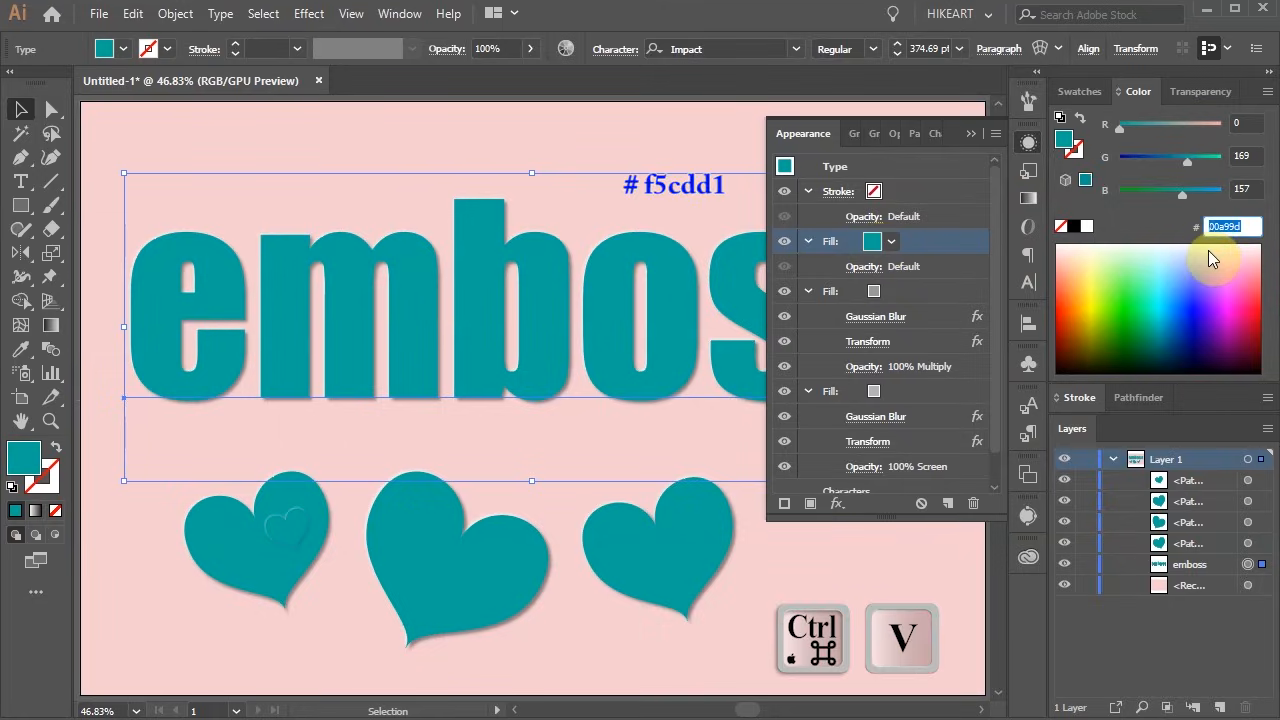
pyautogui.press('Return')
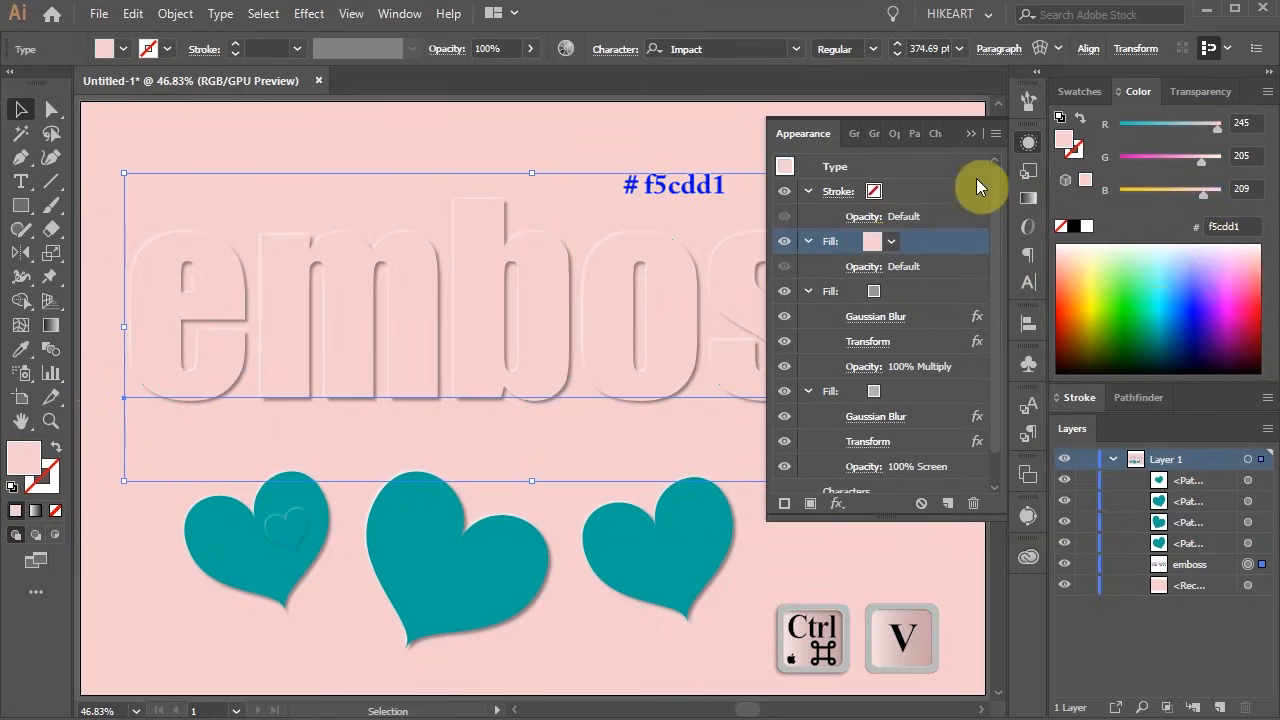
pyautogui.click(970, 134)
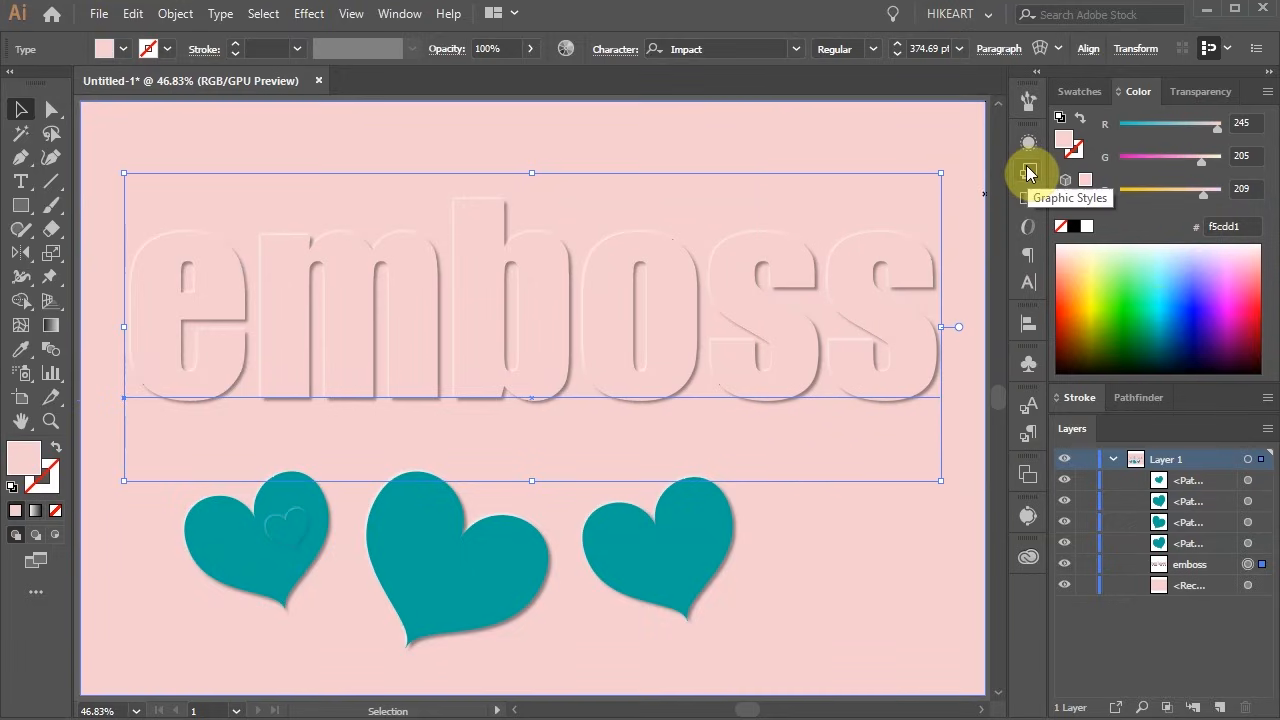
# Step: Save the pale pink emboss text's appearance as a new graphic style
pyautogui.click(1028, 172)
pyautogui.moveTo(484, 360); pyautogui.dragTo(880, 240)
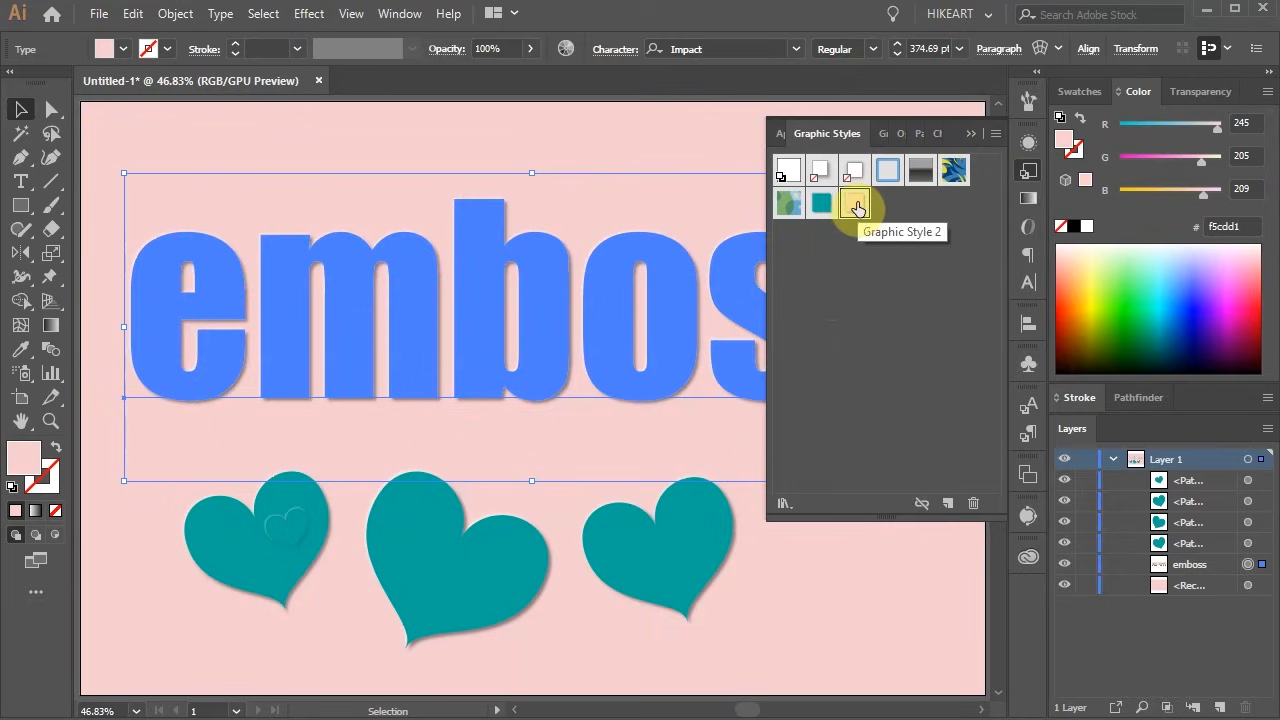
# Step: Apply the pale pink emboss graphic style to all four hearts and lock the background rectangle
pyautogui.click(651, 566)
pyautogui.keyDown('shift'); pyautogui.click(450, 580); pyautogui.keyUp('shift')
pyautogui.keyDown('shift'); pyautogui.click(289, 537); pyautogui.keyUp('shift')
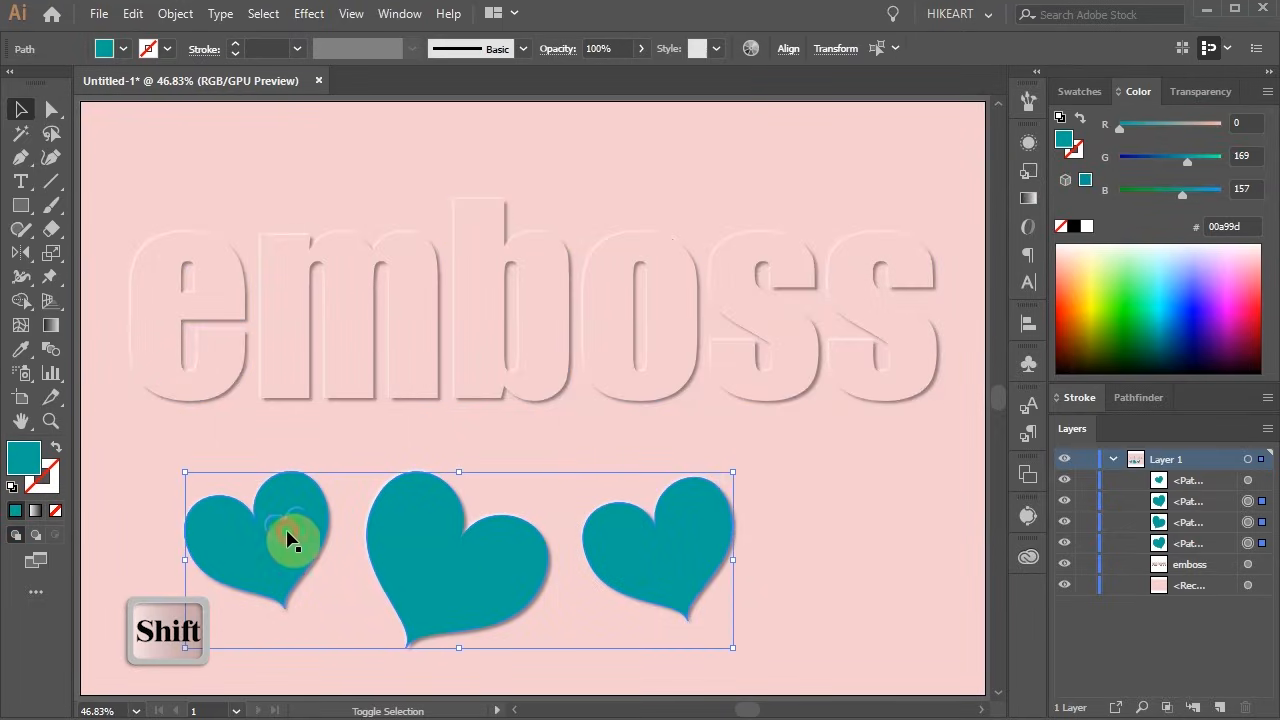
pyautogui.click(1030, 180)
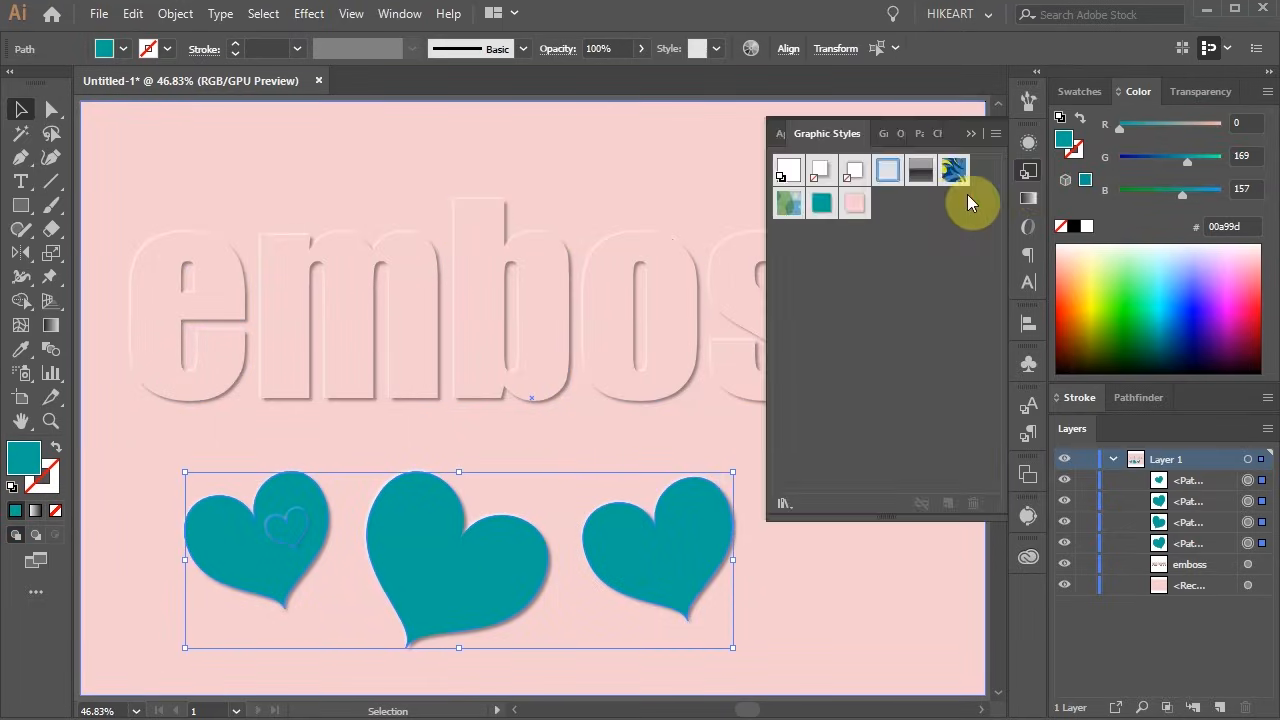
pyautogui.click(848, 206)
pyautogui.click(929, 557)
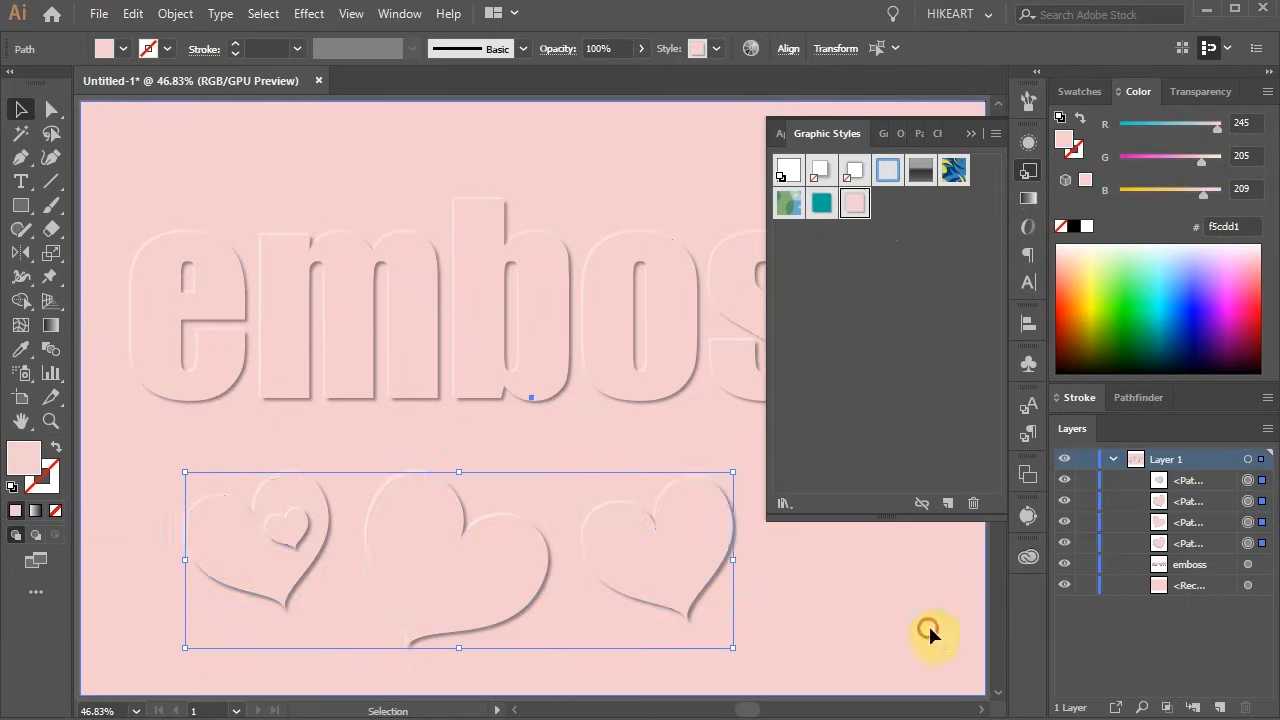
pyautogui.click(971, 143)
pyautogui.hotkey('ctrl', '2')
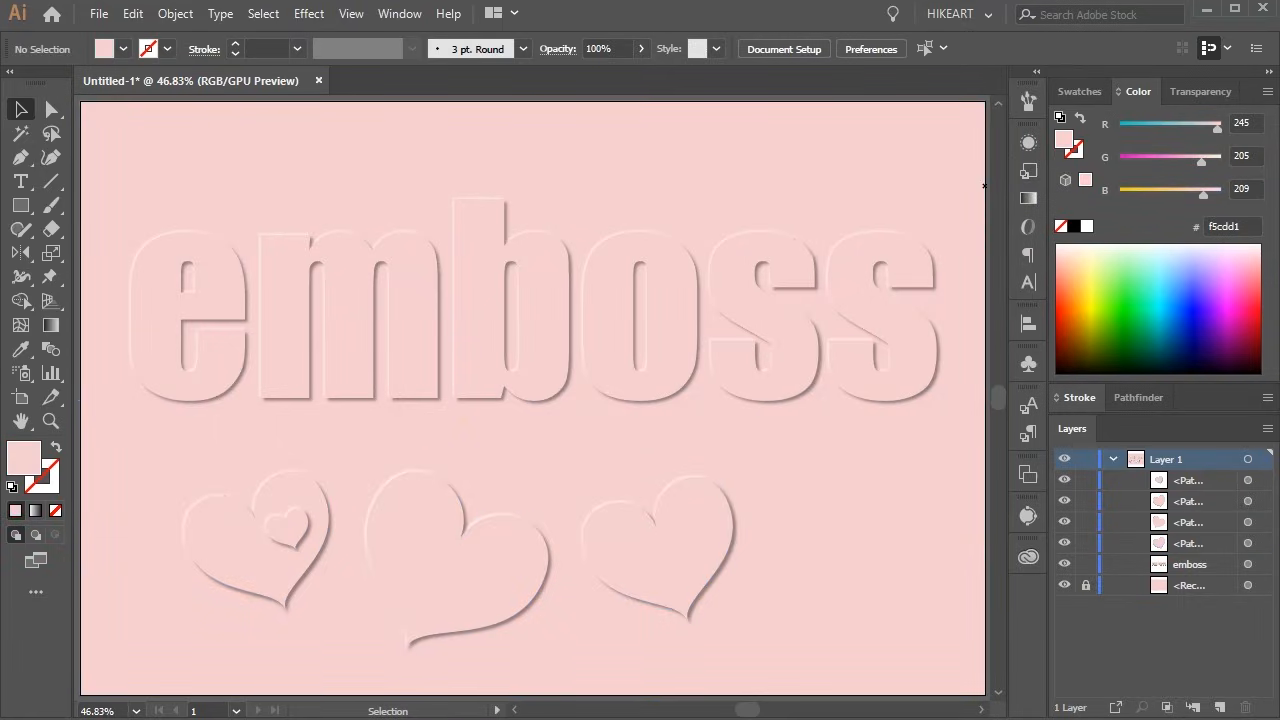